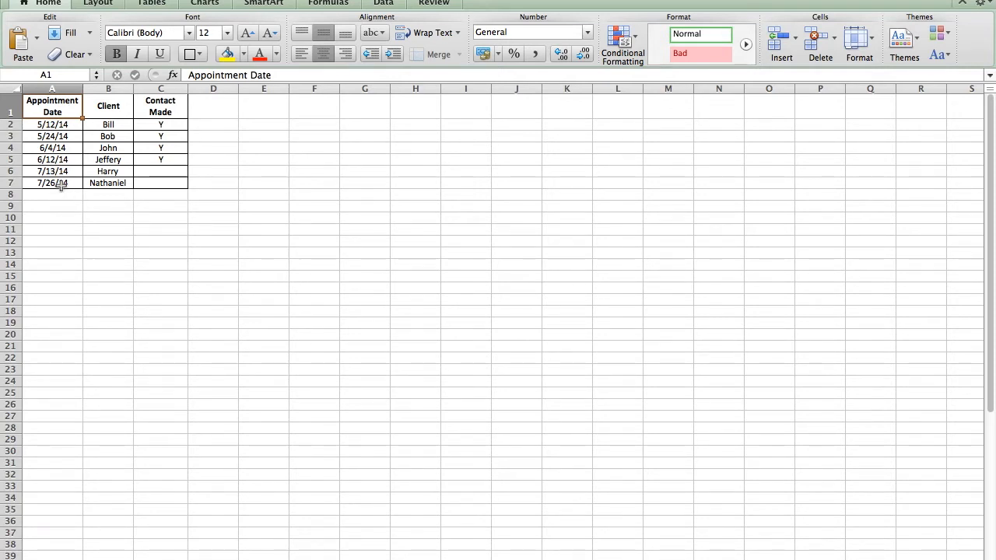
Step: Start a new Classic-style conditional formatting rule for A2:A7 that uses a formula to determine which cells to format
left_click(58, 128)
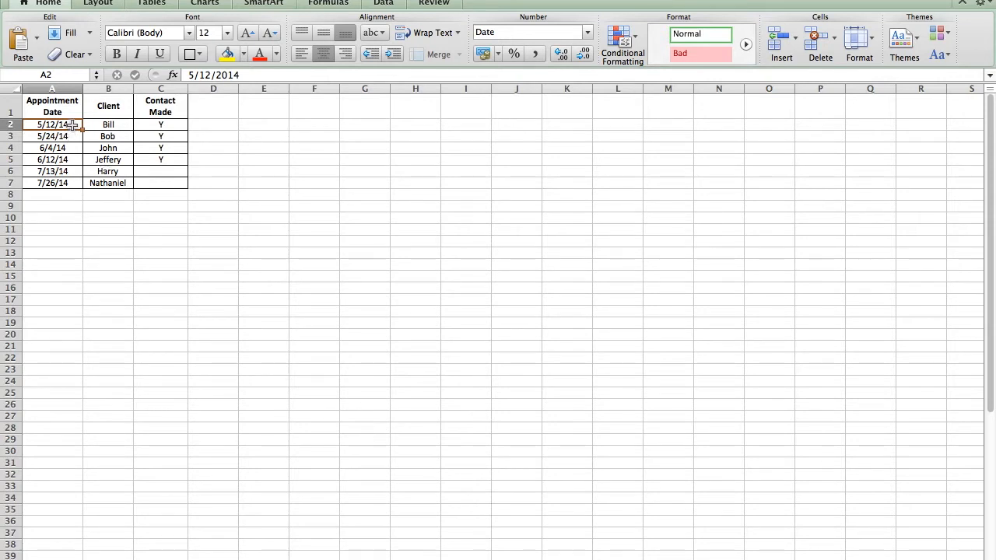
left_click_drag(72, 126, 70, 182)
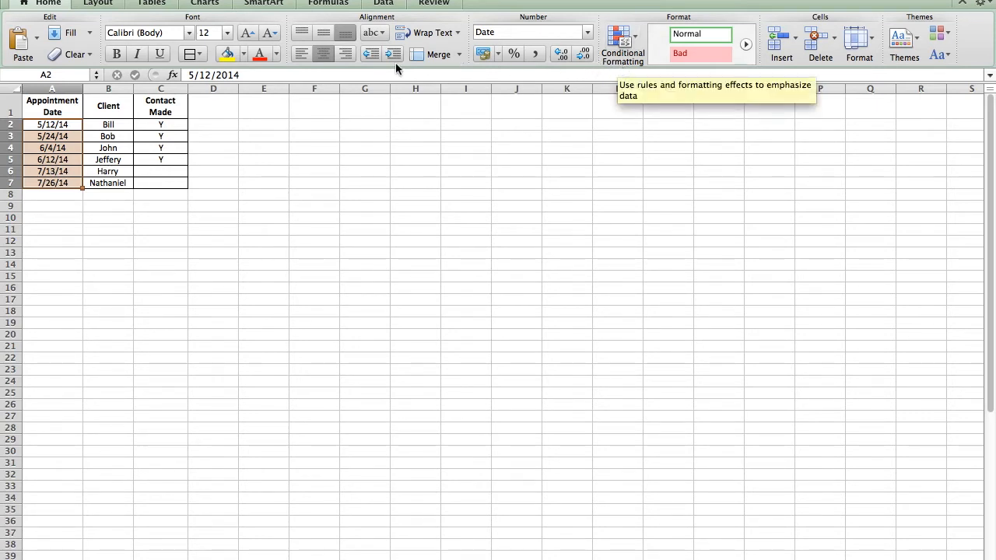
left_click(630, 39)
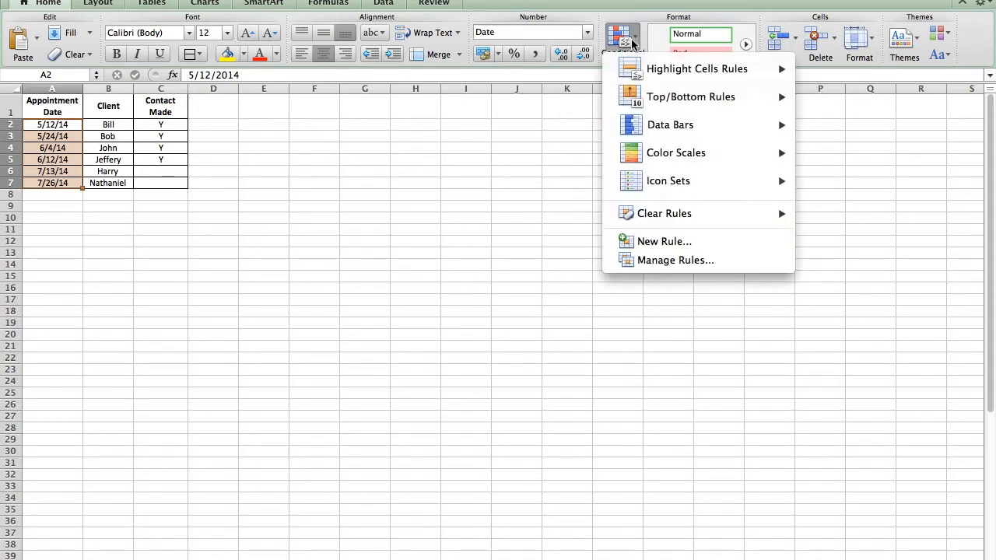
left_click(659, 243)
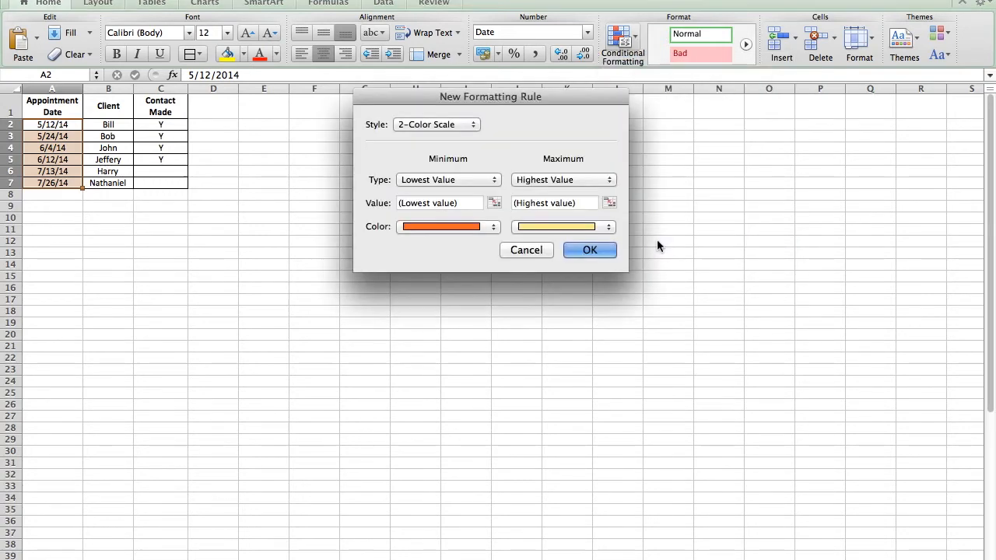
left_click(463, 125)
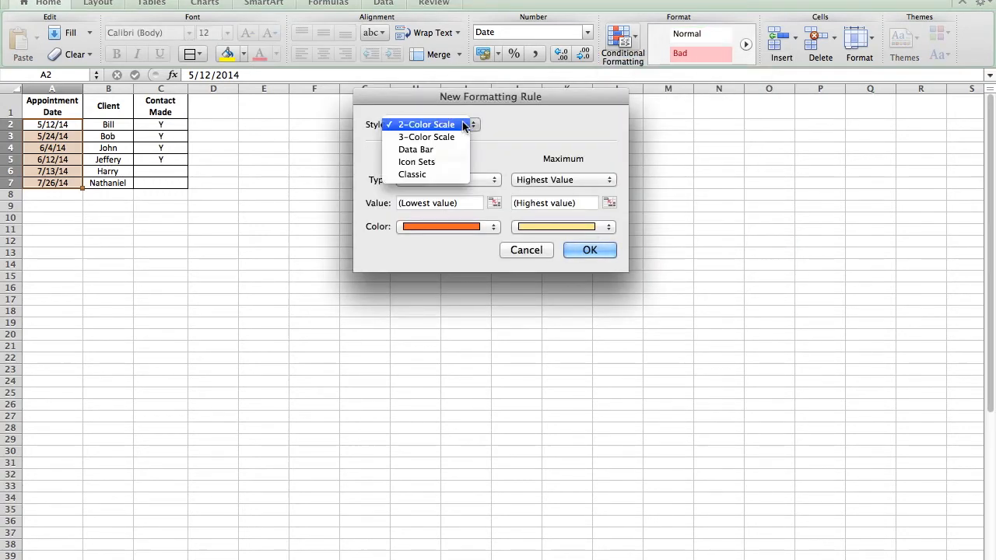
left_click(430, 171)
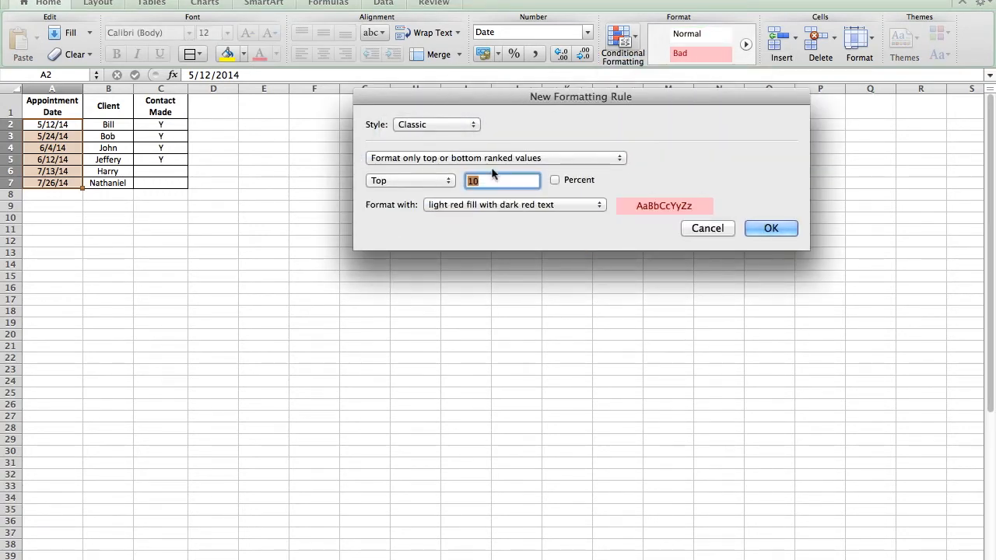
left_click(566, 157)
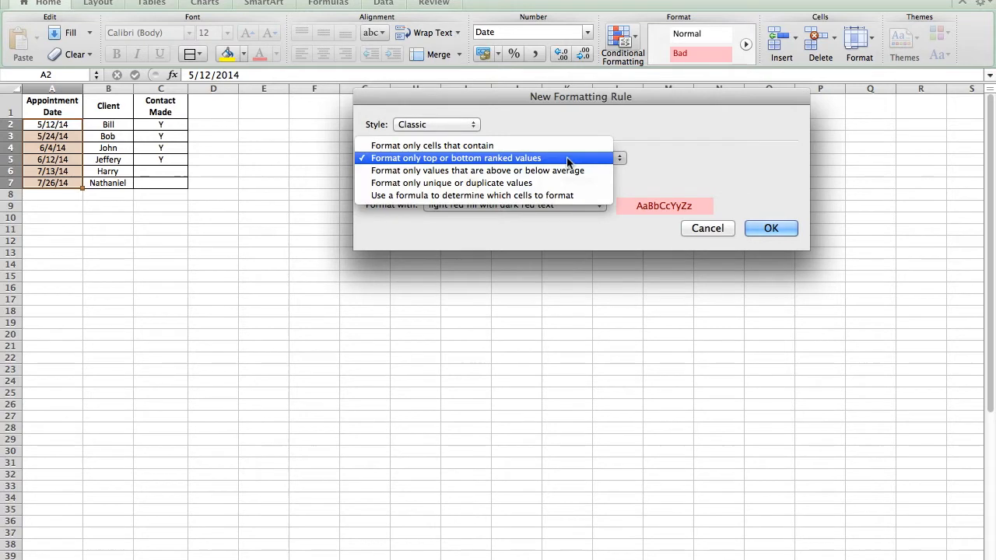
left_click(627, 155)
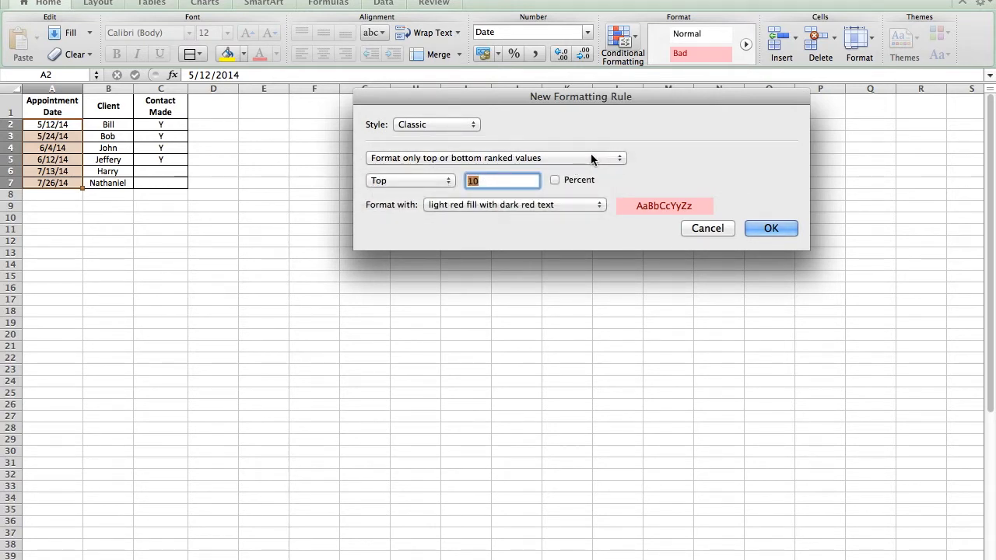
left_click(591, 156)
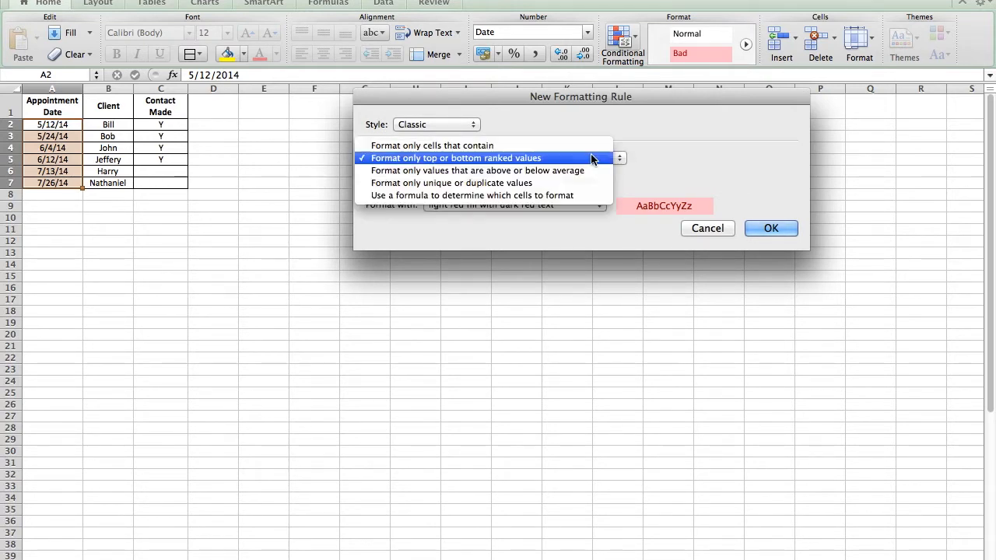
left_click(551, 198)
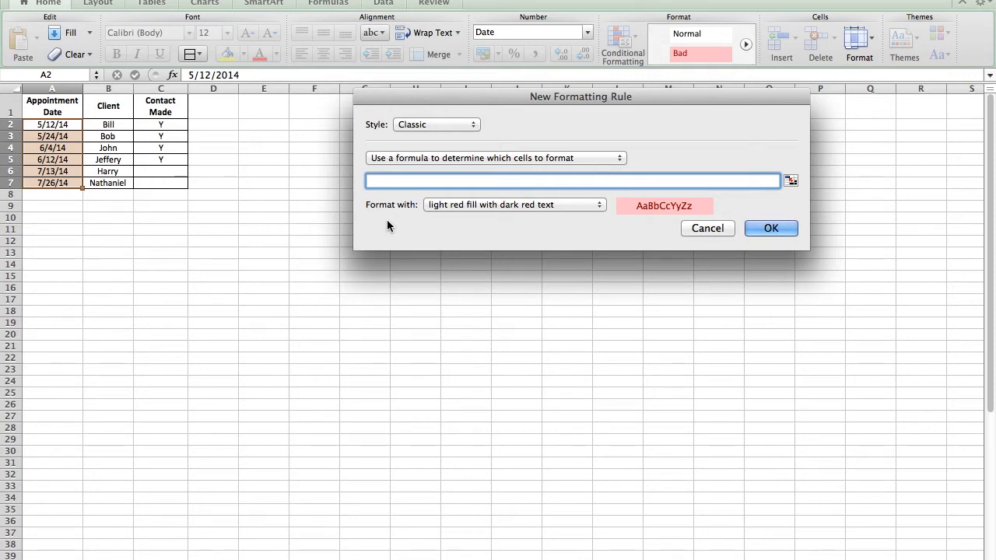
Step: Enter =A2>TODAY() as the rule's formula so that it targets appointment dates after today
type("=")
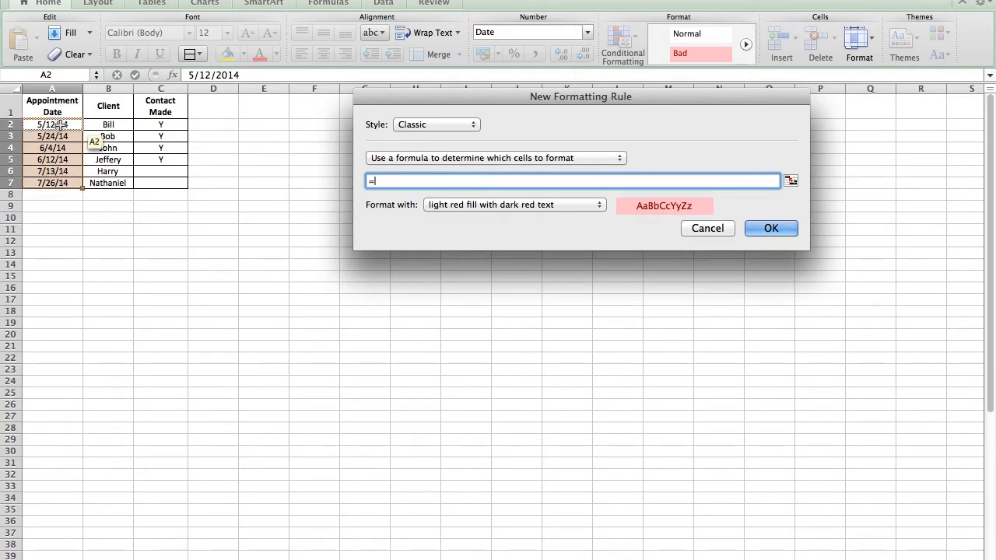
type("A2")
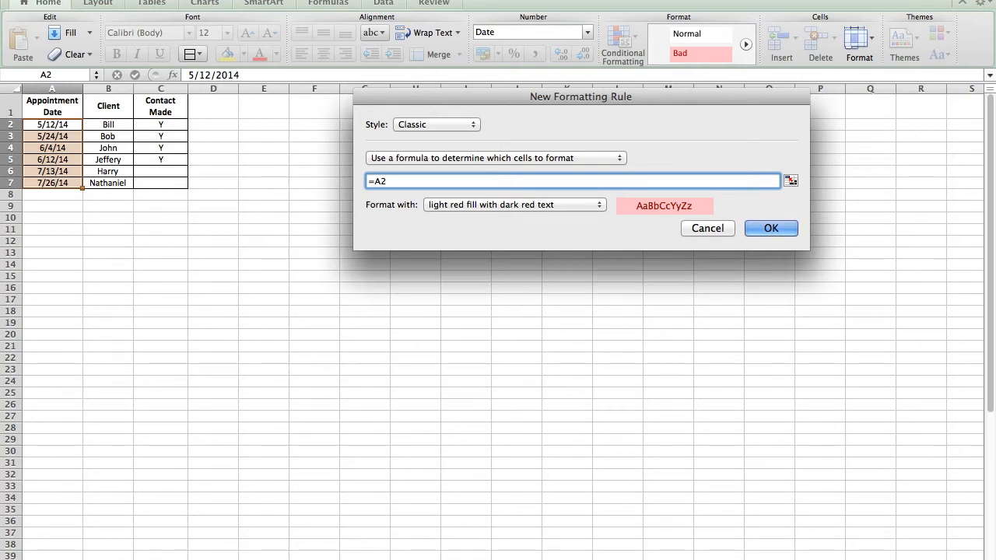
type(">")
type("TODAY()")
Step: Choose a custom format for the rule and set its background to No Fill
left_click(529, 207)
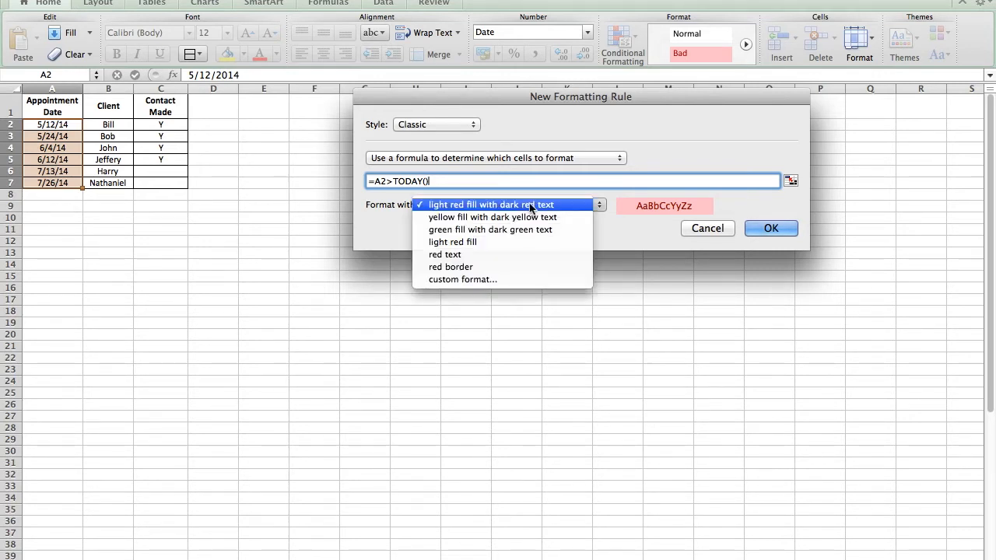
left_click(529, 206)
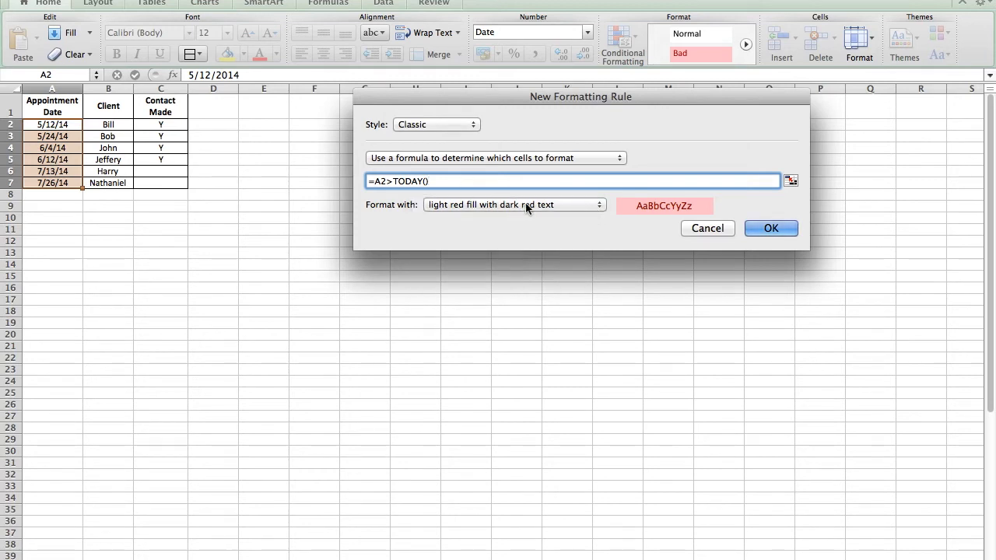
left_click(591, 205)
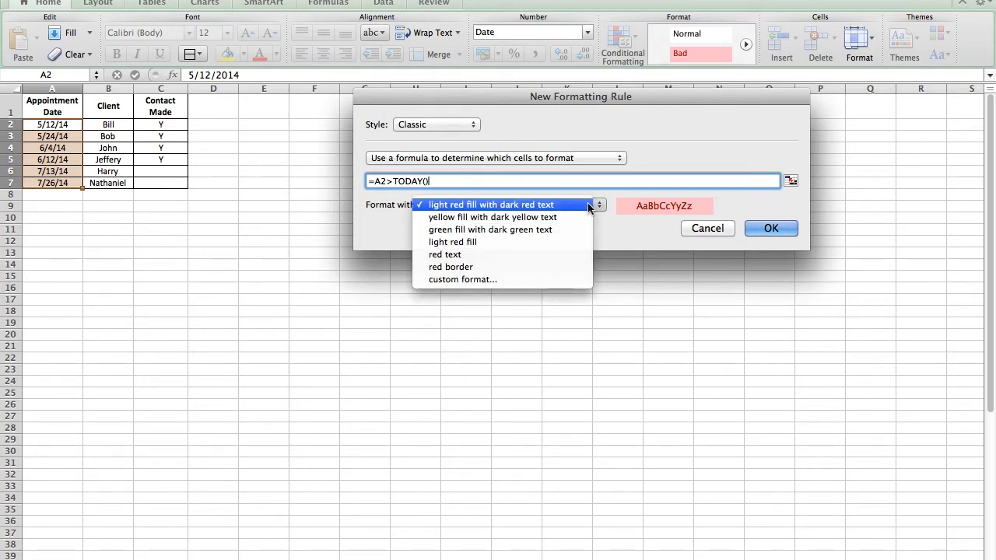
left_click(541, 280)
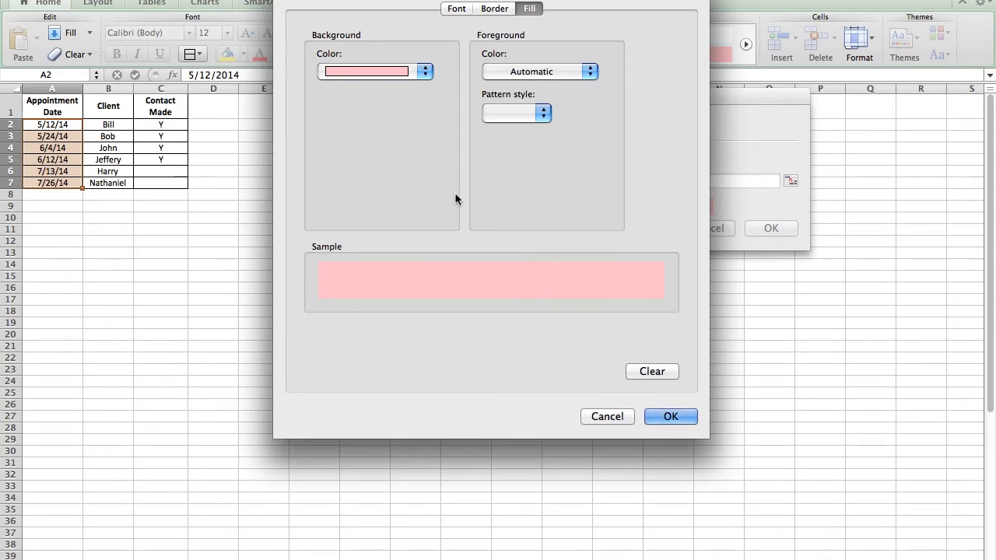
left_click(424, 72)
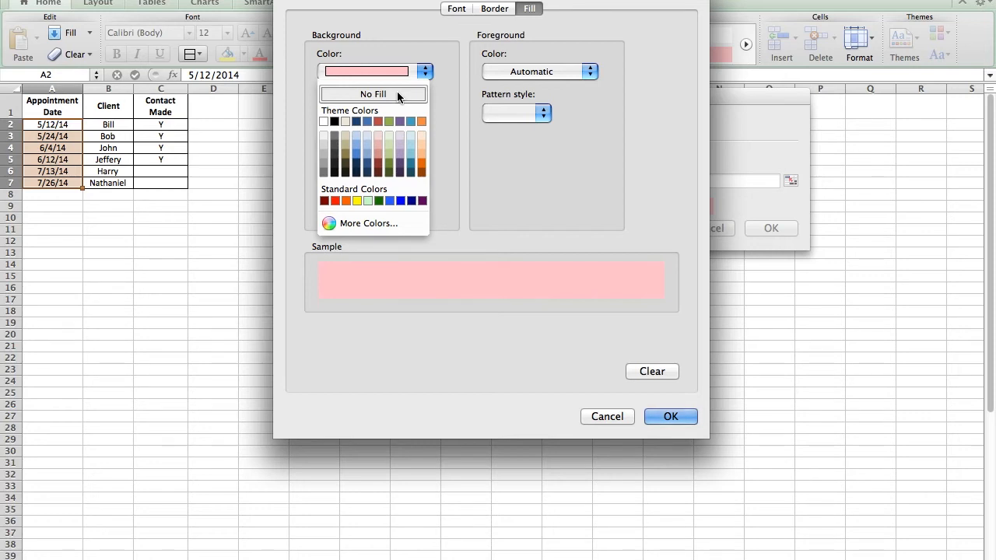
left_click(397, 95)
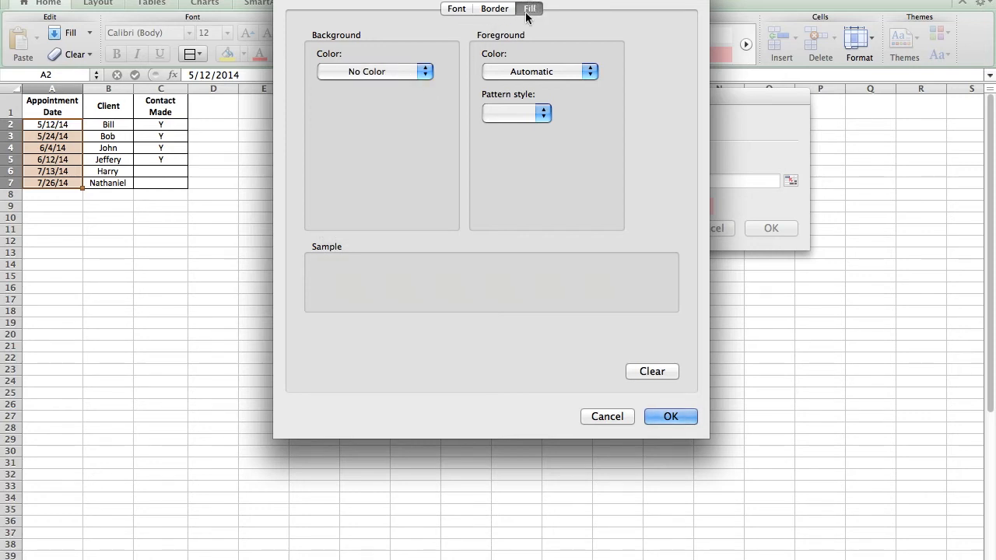
left_click(422, 73)
left_click(398, 99)
Step: Set the rule's font style to Bold and its font color to standard red, and apply the rule to the dates
left_click(458, 8)
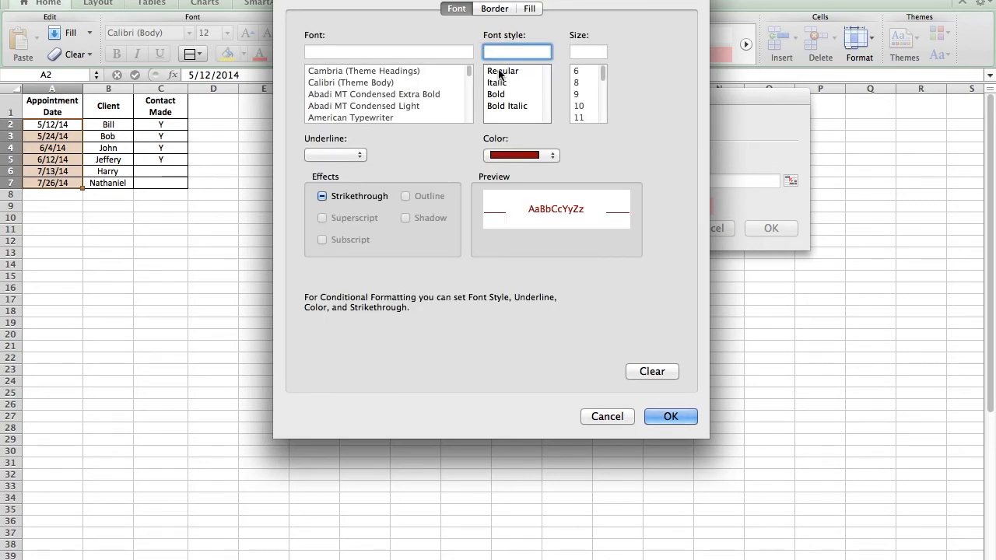
left_click(501, 94)
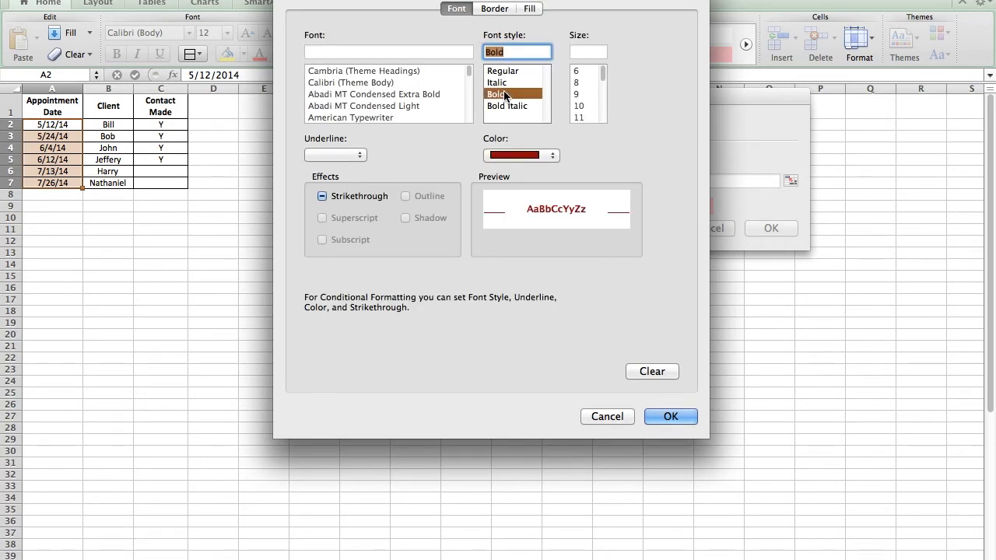
left_click(547, 154)
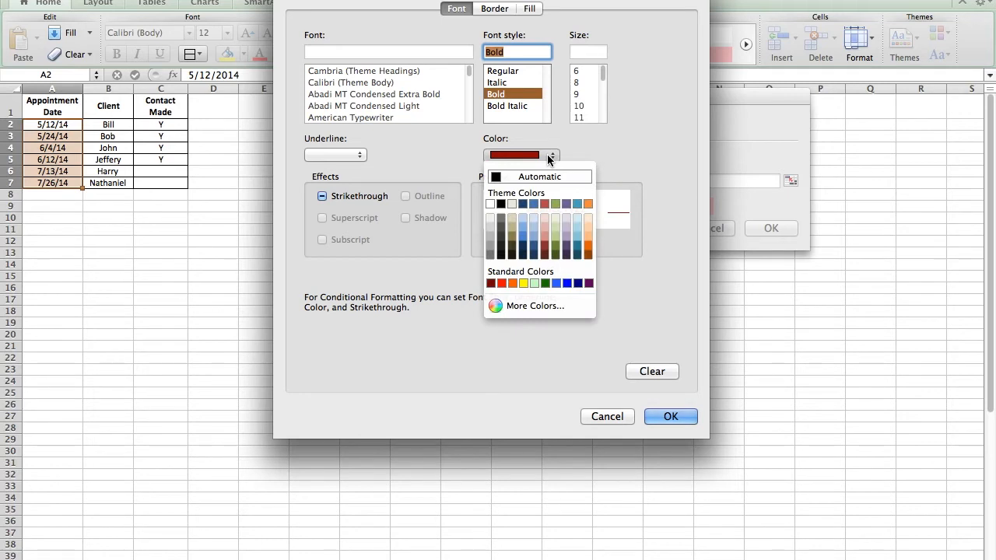
left_click(501, 283)
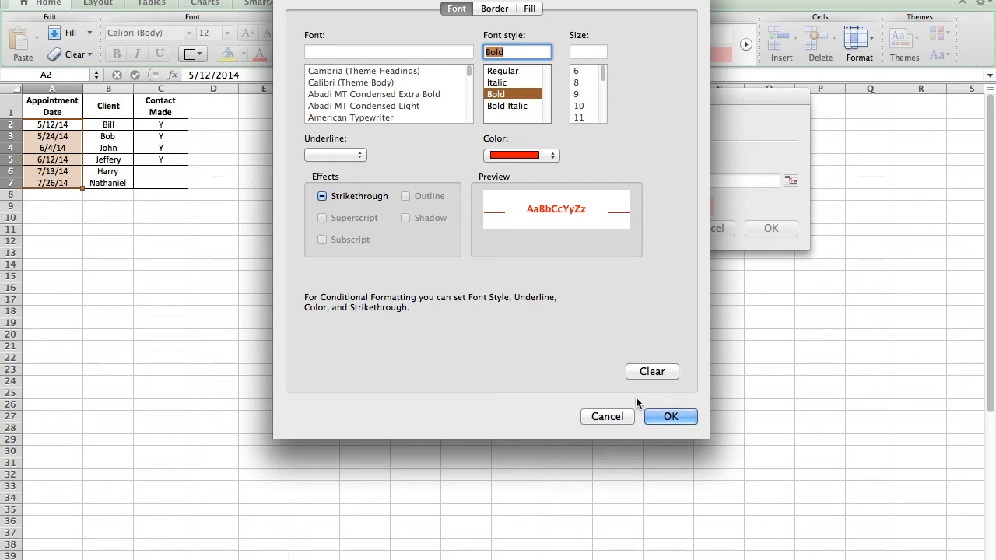
left_click(680, 419)
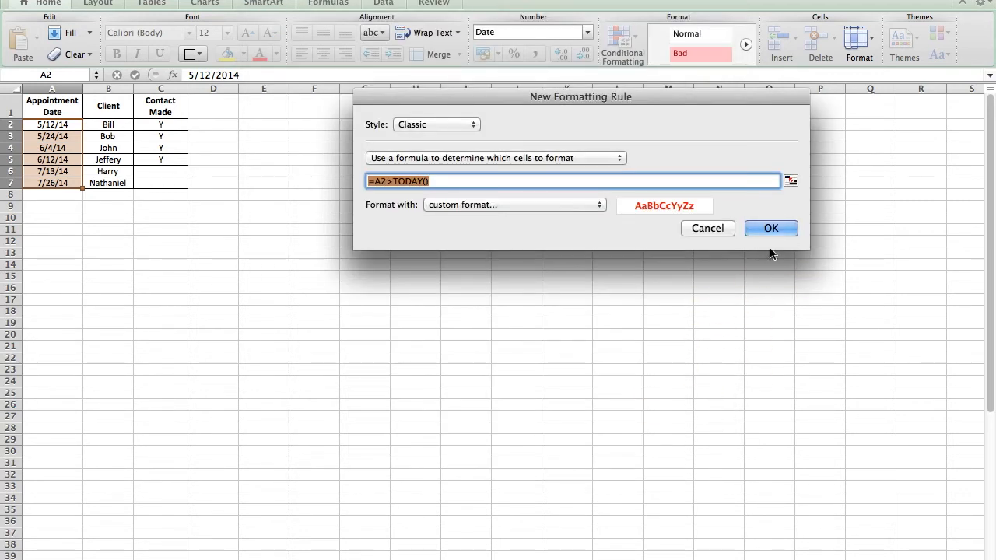
left_click(781, 229)
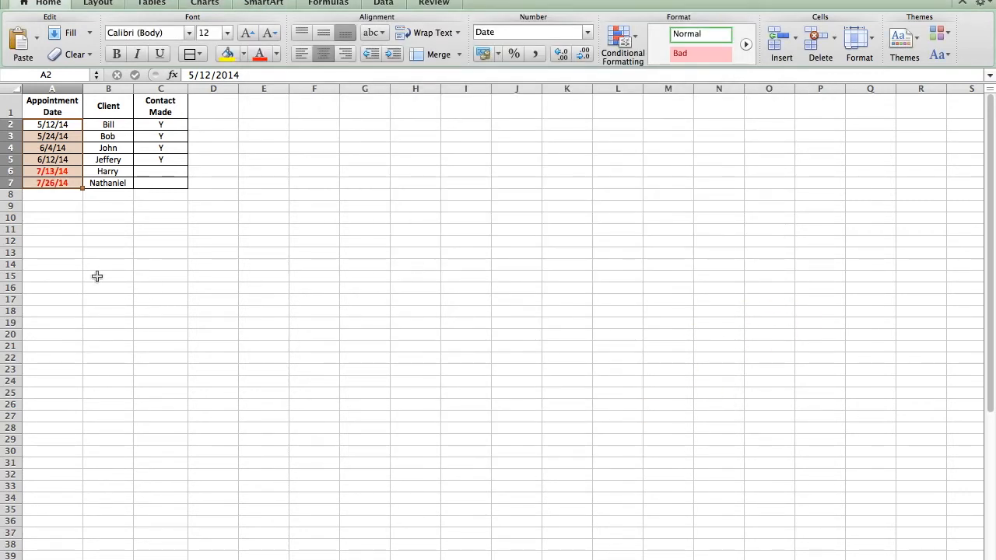
Step: Examine how the new rule formats the appointment dates in A6 and A7
left_click(74, 194)
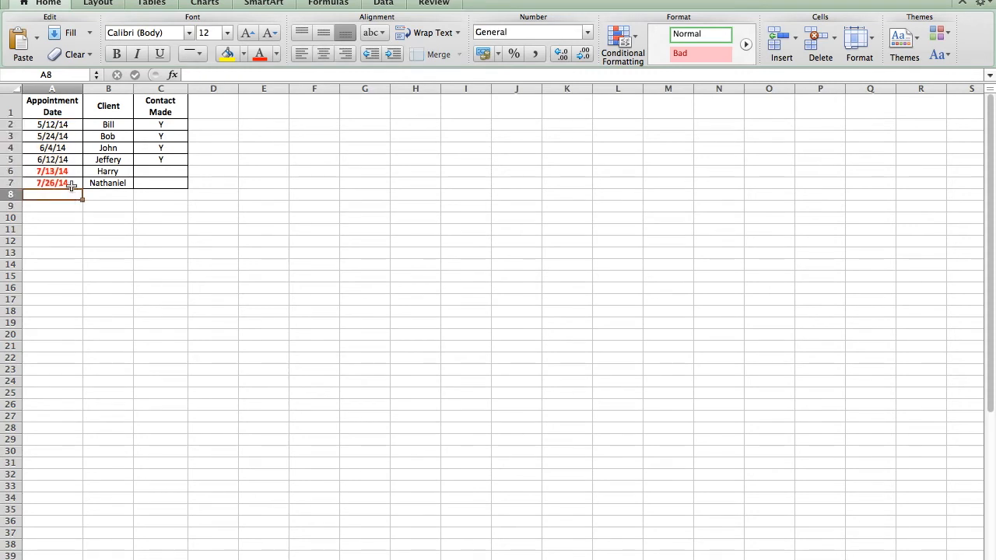
left_click(72, 172)
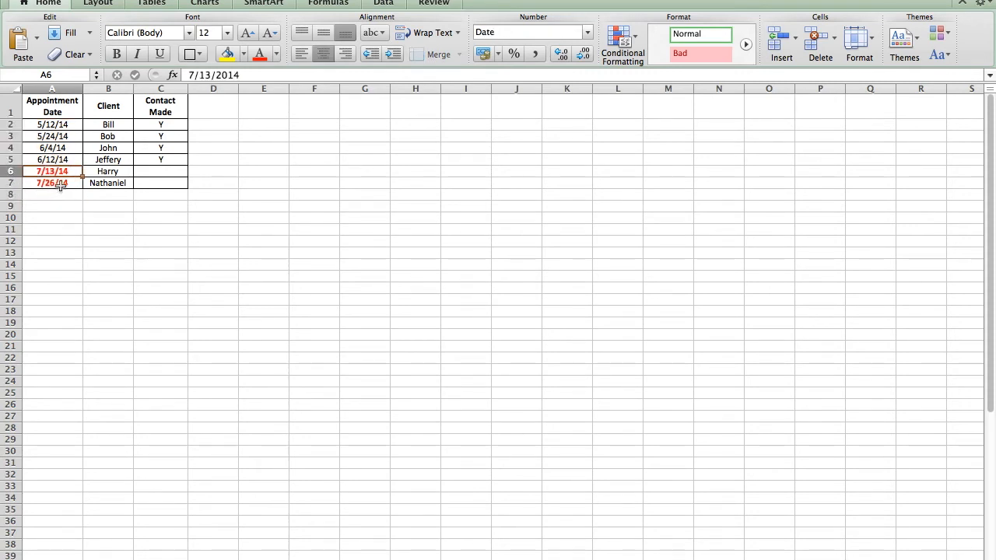
left_click(60, 186)
left_click(62, 172)
left_click(57, 183)
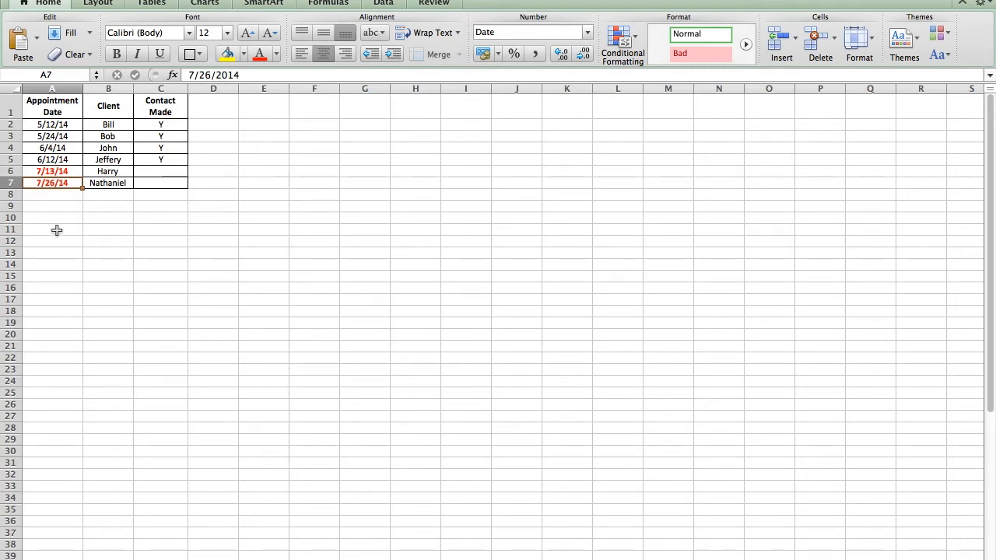
left_click(62, 172)
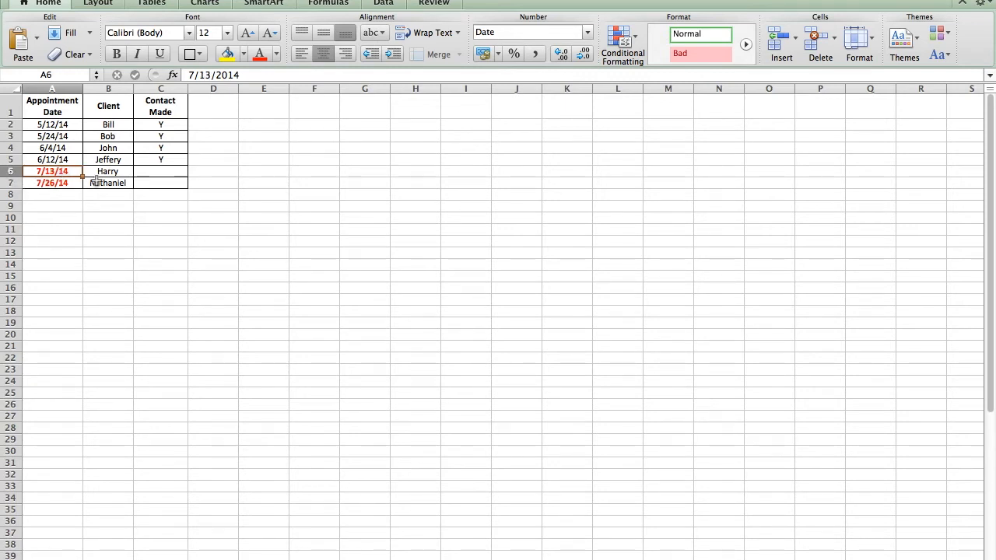
left_click(61, 185)
Step: Change the appointment date in A6 to 7/1/2014 to test the formatting rule with a past date
left_click(63, 172)
left_click(213, 75)
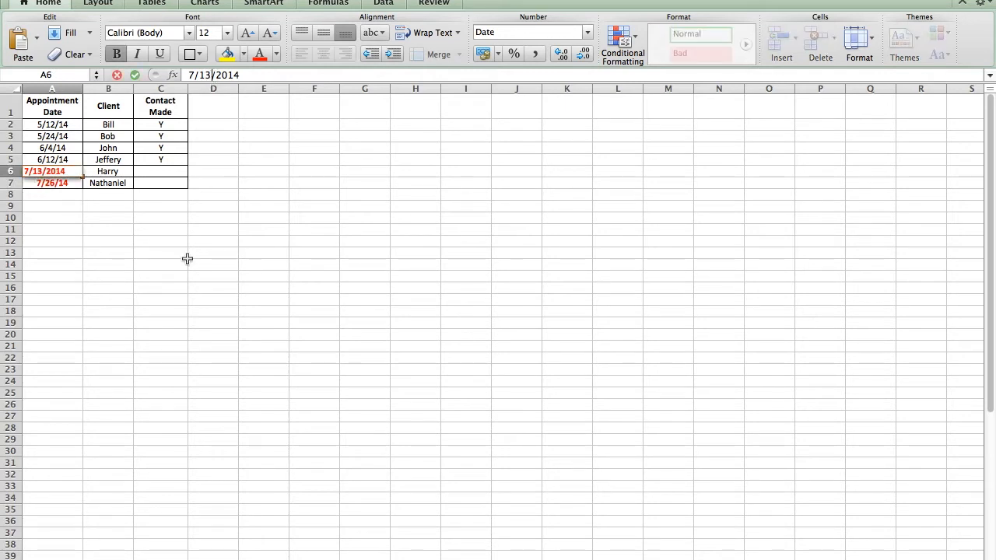
key("BackSpace")
key("Return")
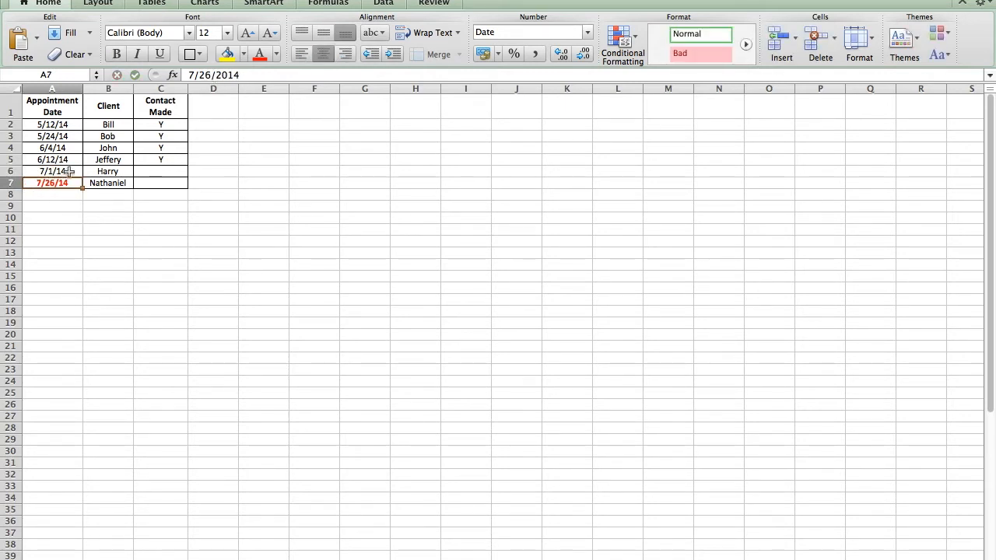
Step: Restore the appointment date in A6 to 7/13/2014
left_click(69, 171)
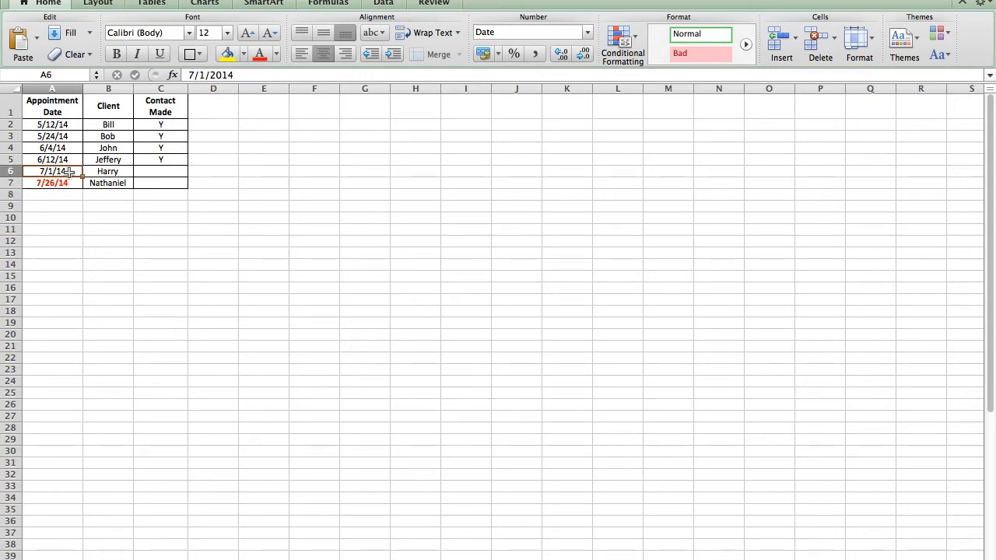
left_click(204, 75)
type("3")
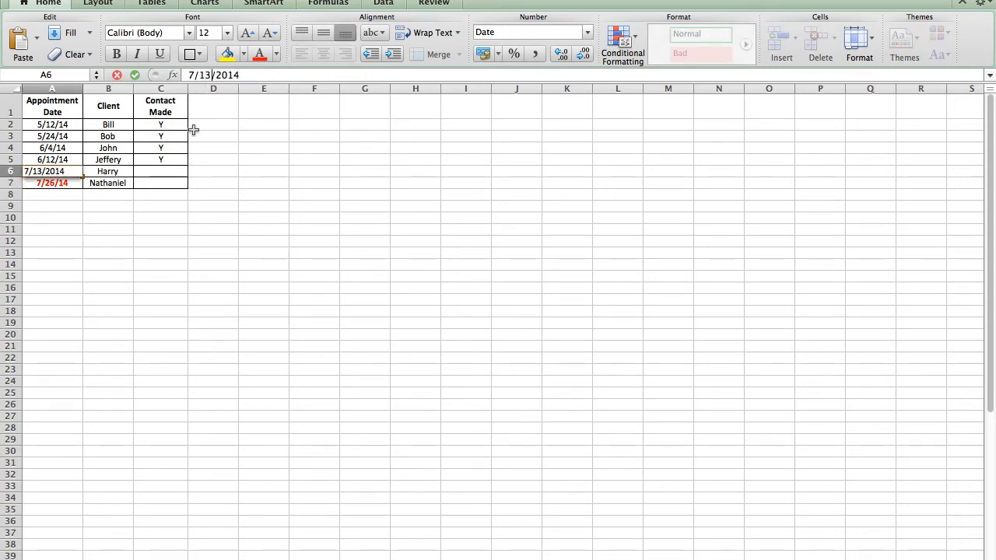
key("Return")
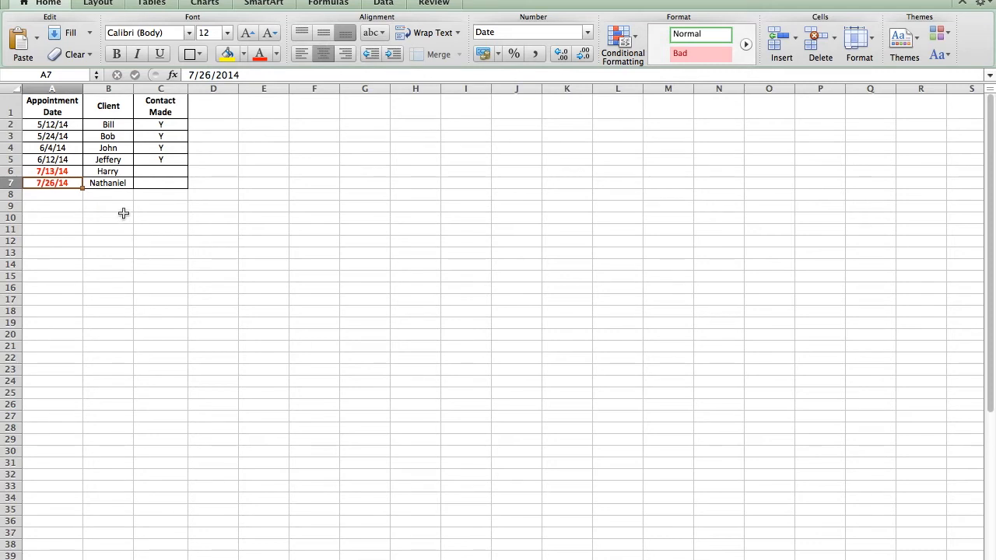
left_click(150, 199)
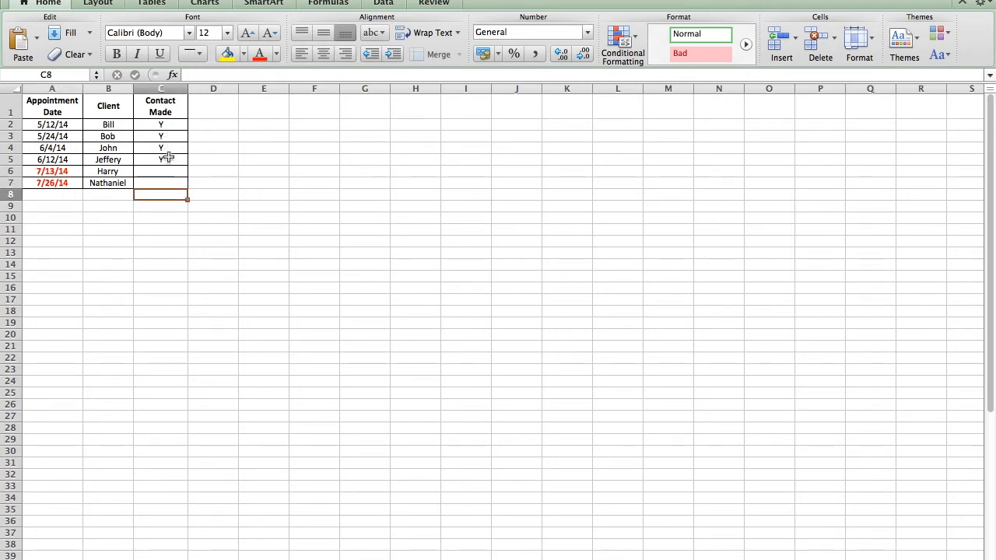
left_click(129, 198)
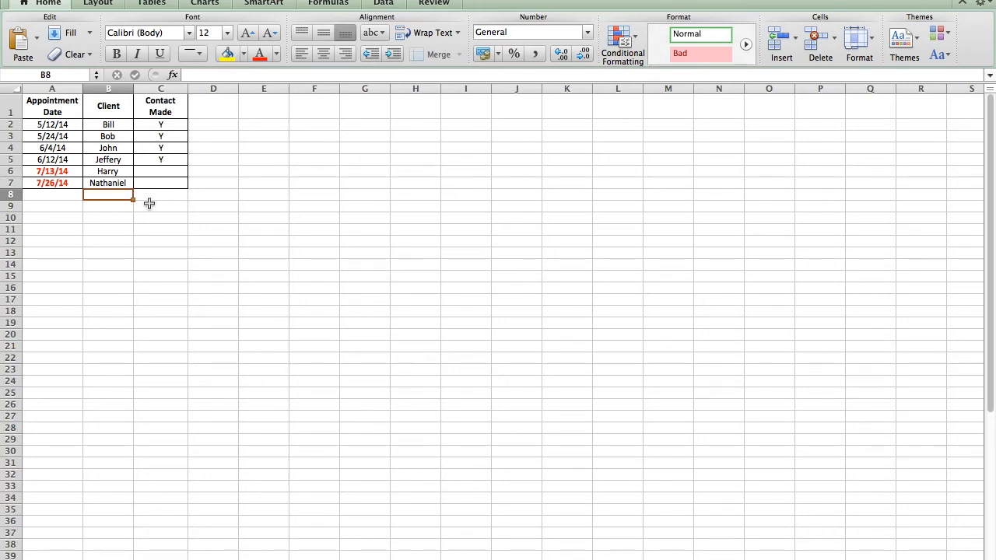
Step: Start a Classic conditional formatting rule for C2:C7 that uses a formula to determine which cells to format
left_click(171, 127)
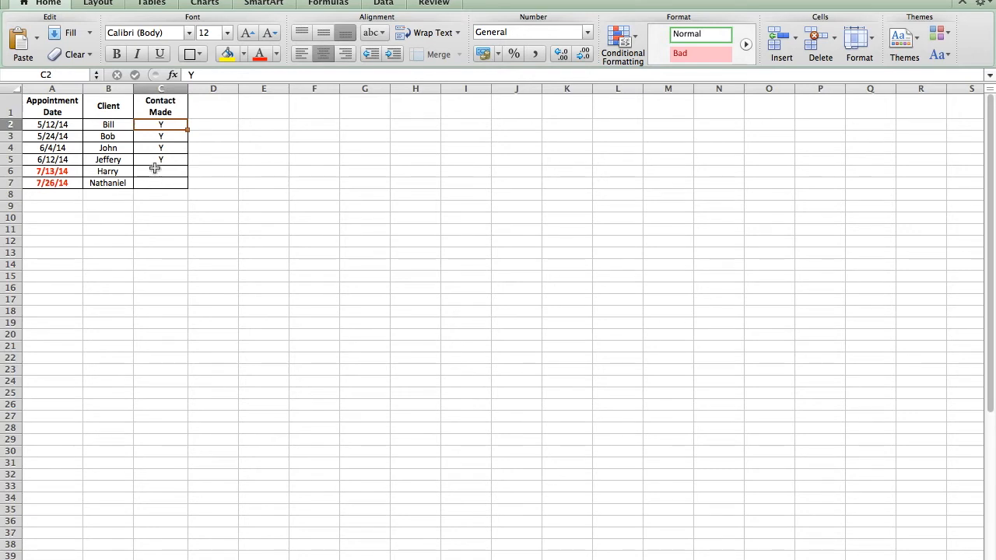
left_click_drag(178, 125, 172, 183)
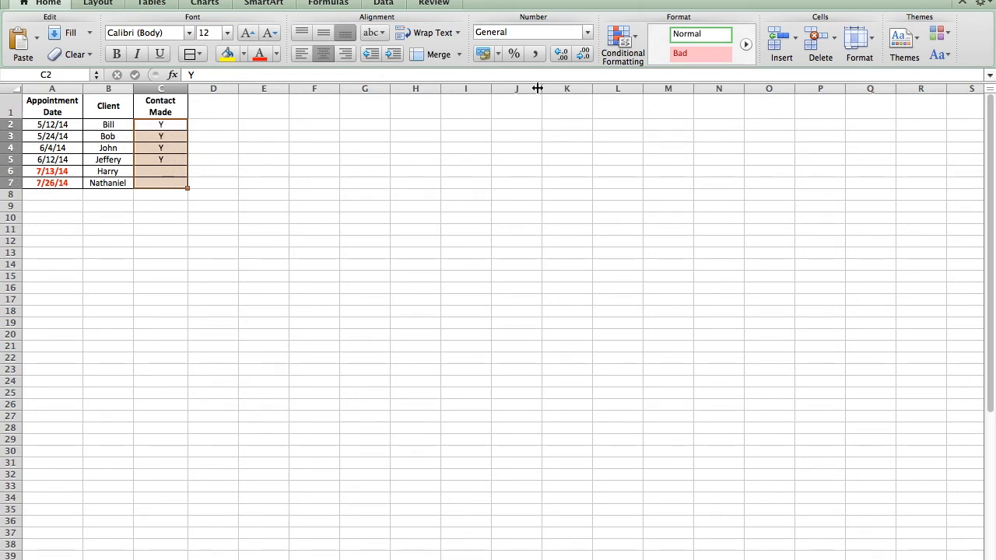
left_click(638, 34)
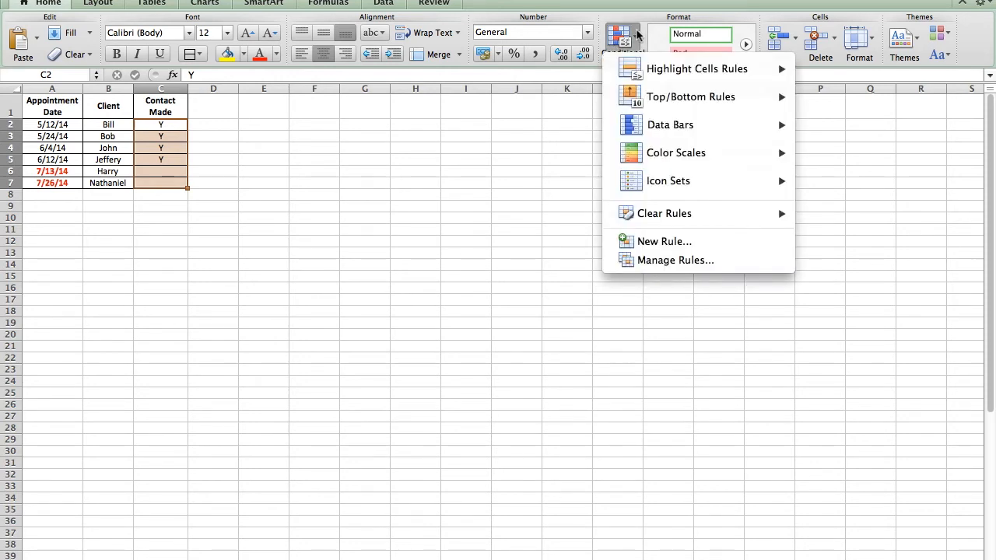
left_click(710, 243)
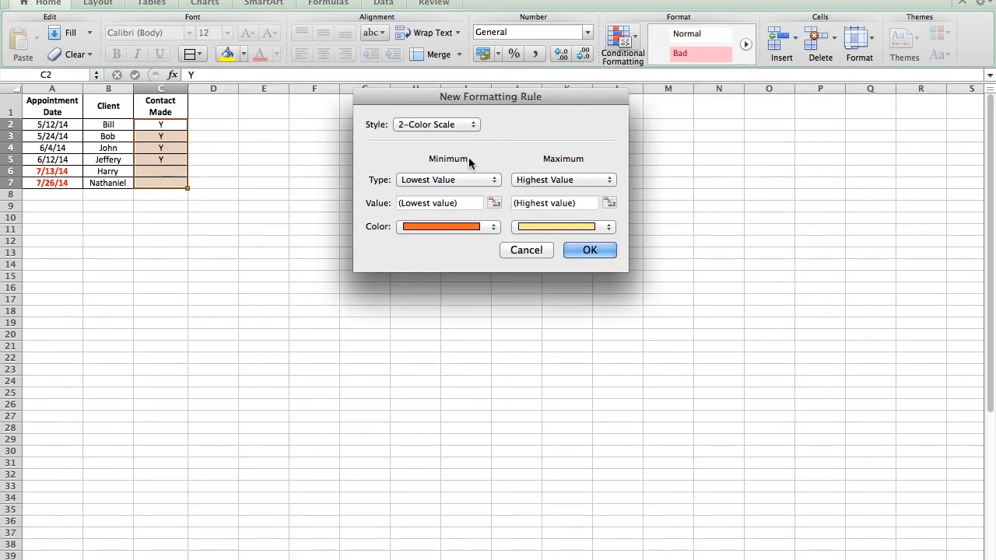
left_click(472, 126)
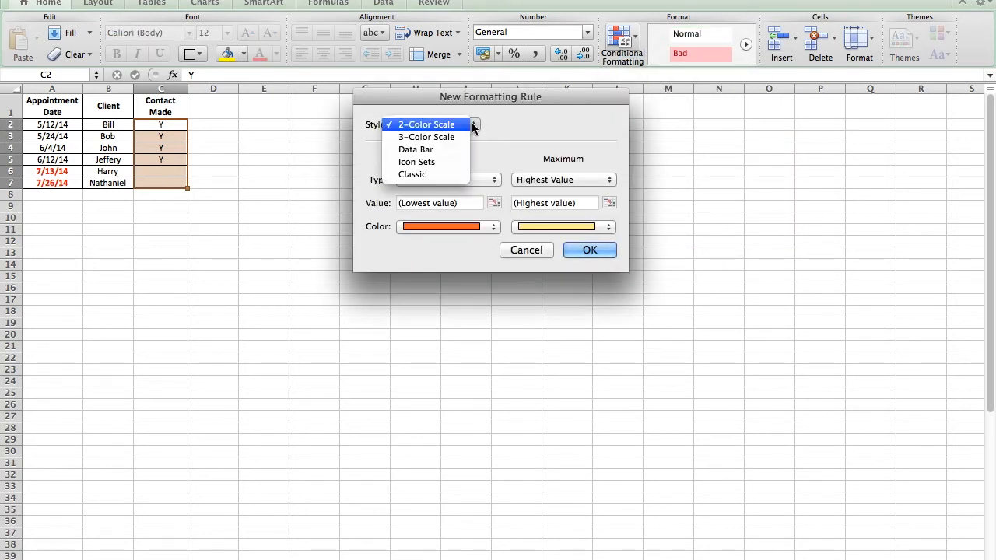
left_click(441, 174)
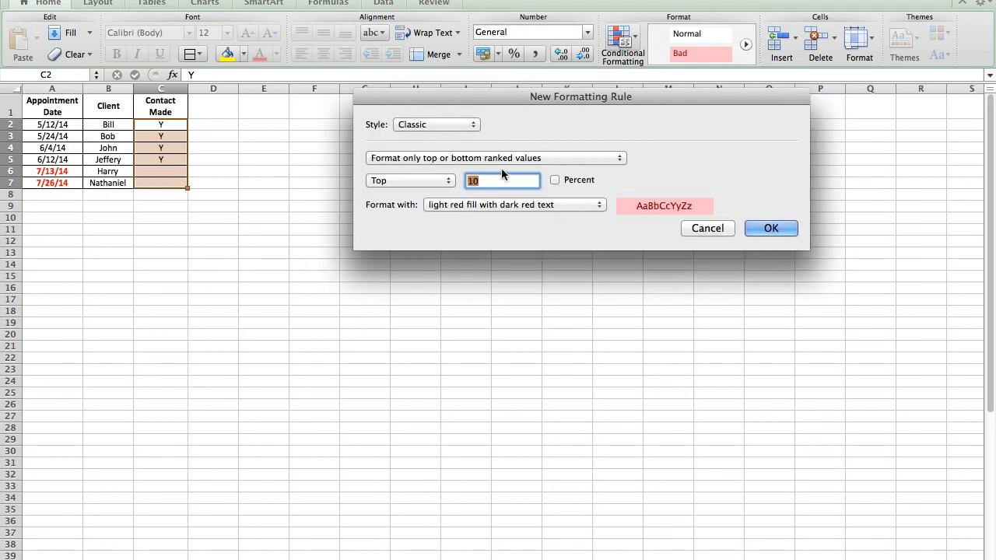
left_click(598, 157)
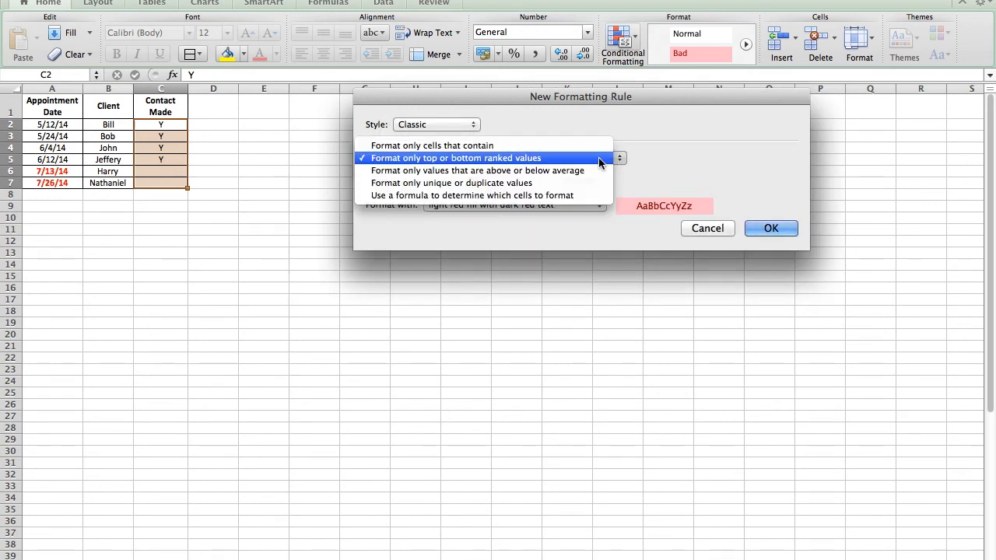
left_click(541, 199)
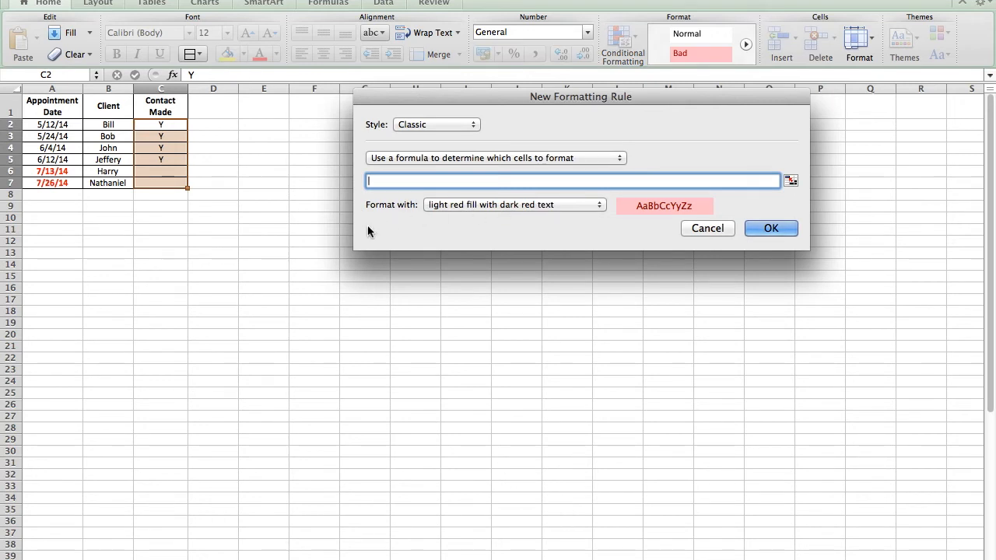
Step: Enter =C2="Y" as the rule's formula
type("=")
type("C@")
type("=")
type("Y")
key("BackSpace")
type("\"Y\"")
Step: Give the rule a custom format with white font color and Bold font style
left_click(599, 205)
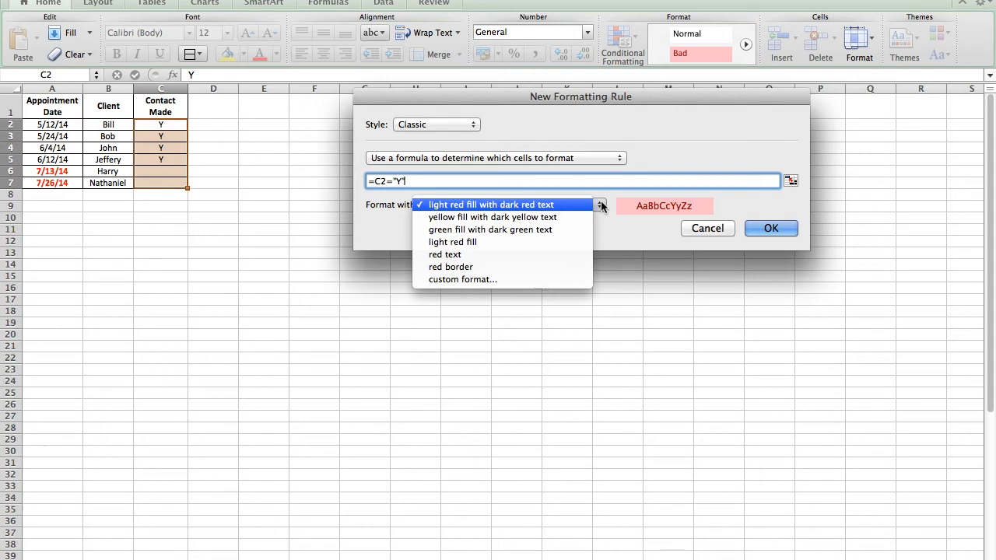
left_click(529, 279)
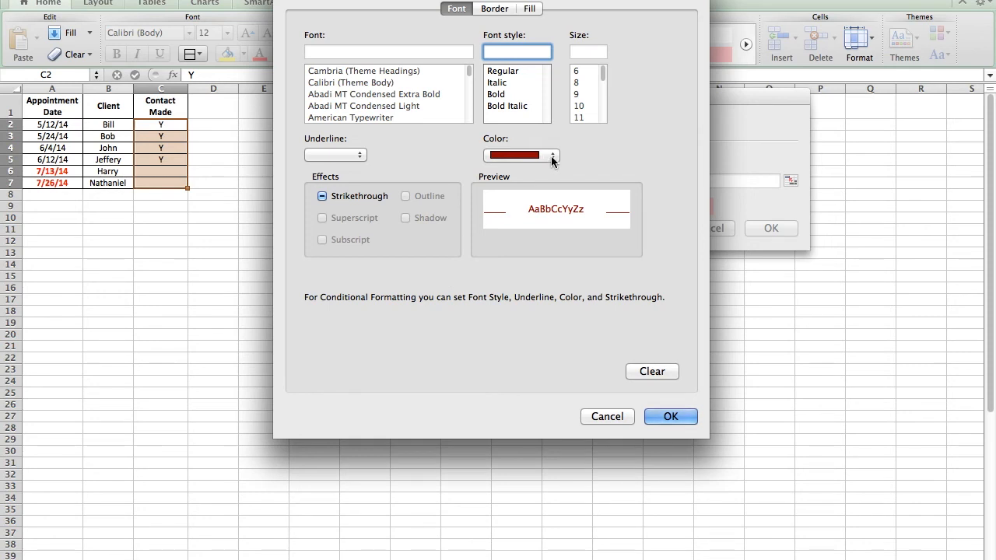
left_click(552, 158)
left_click(487, 207)
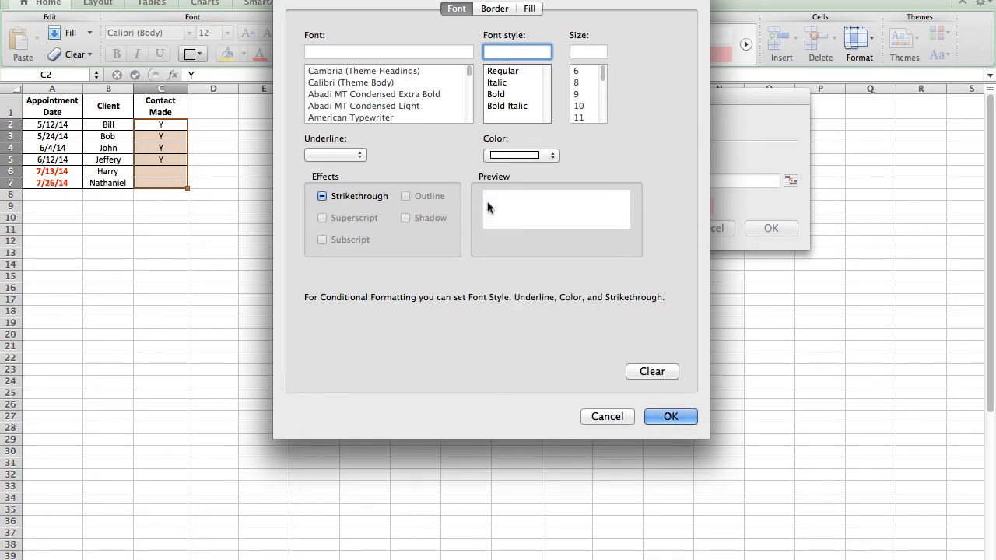
left_click(504, 95)
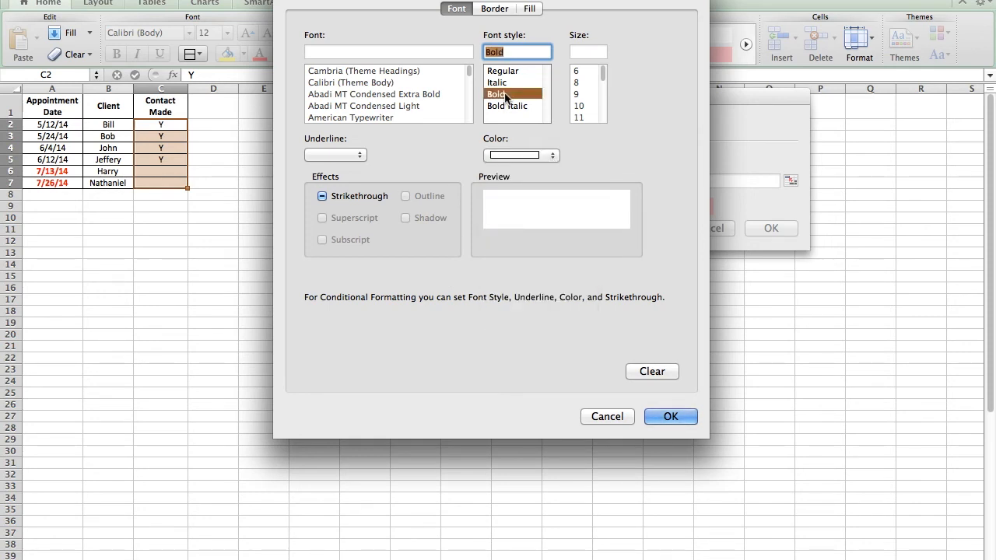
Step: Set the custom format's background fill to standard dark green and apply the rule to the Contact Made cells
left_click(534, 9)
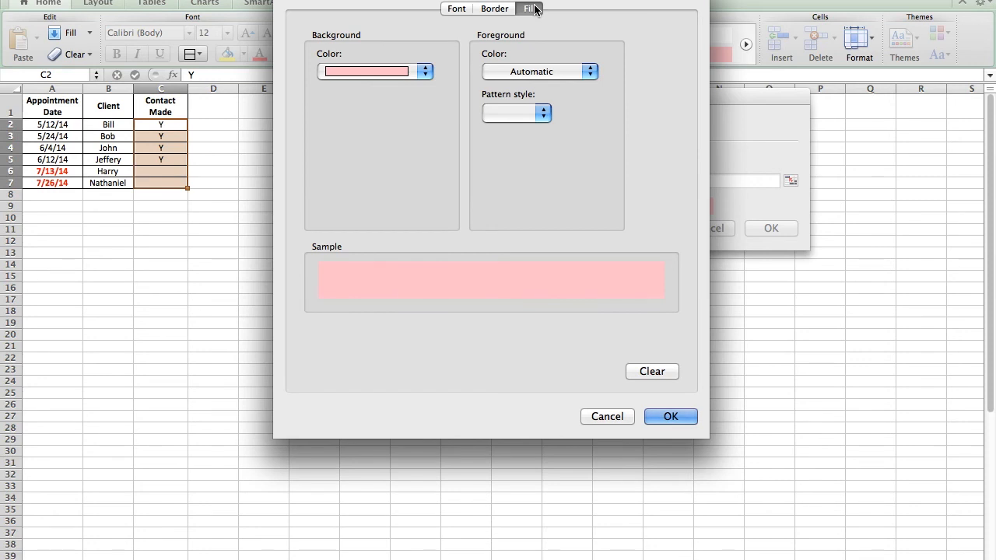
left_click(424, 71)
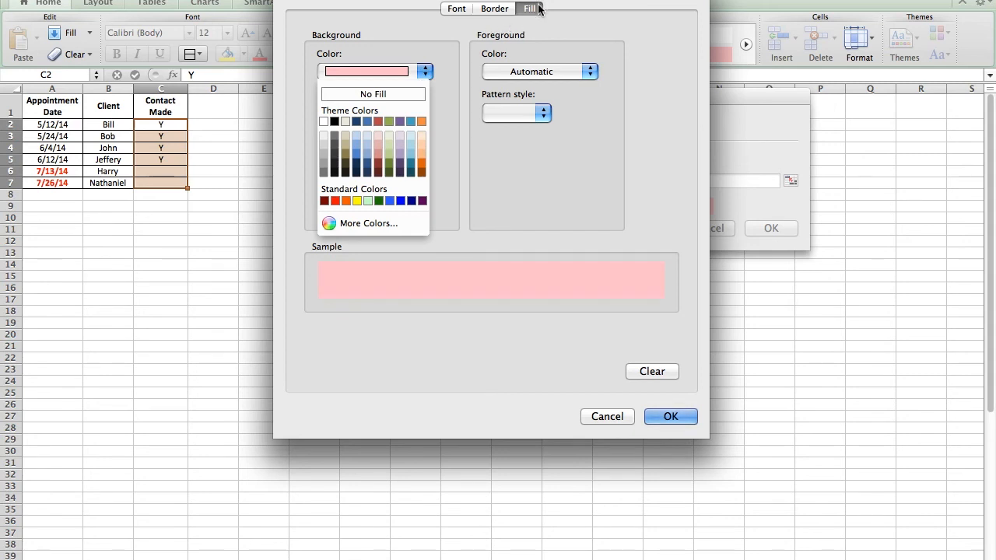
left_click(377, 201)
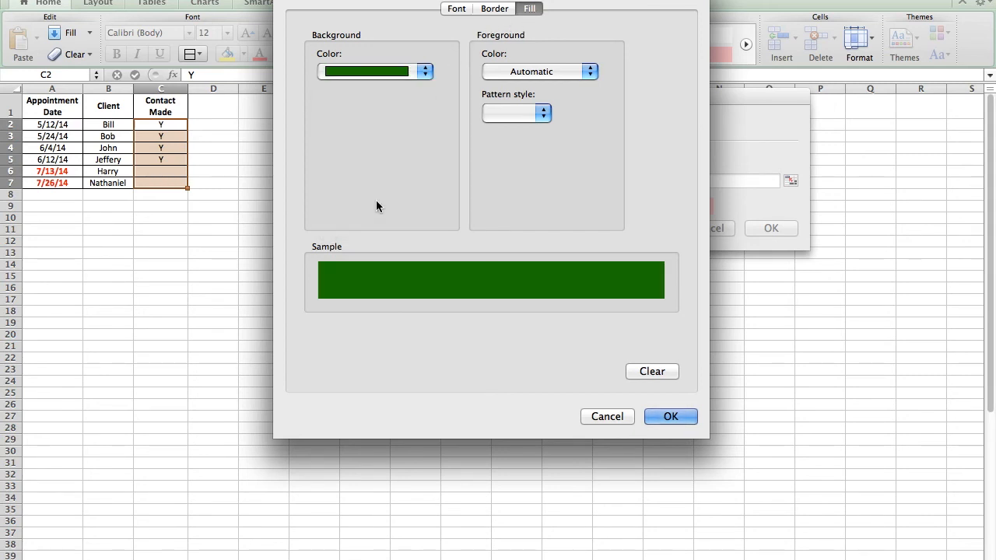
left_click(673, 417)
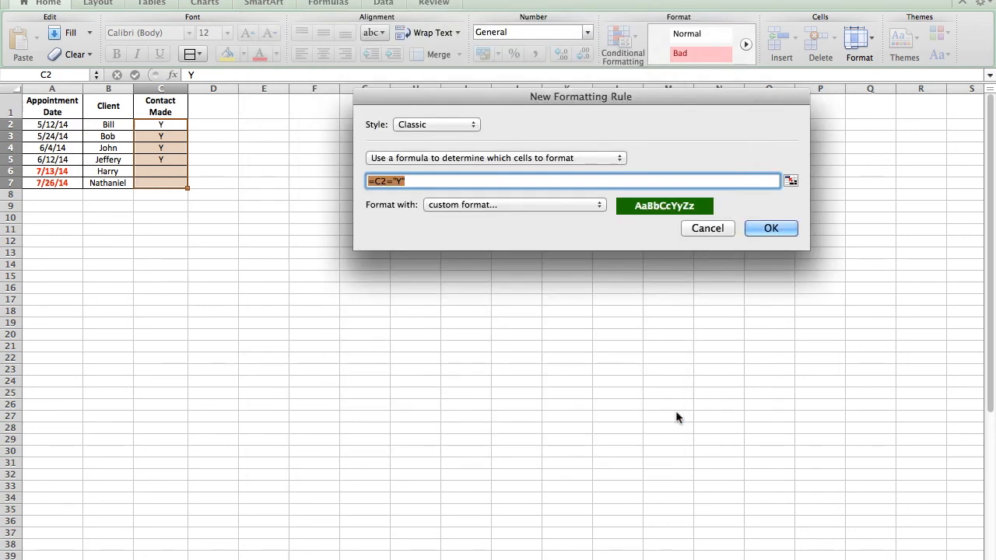
left_click(774, 232)
left_click(90, 218)
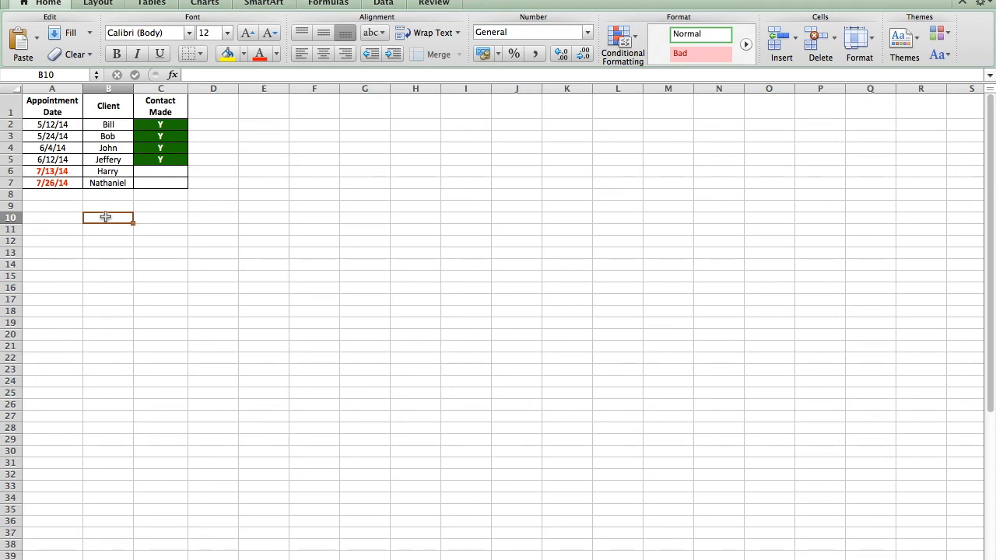
Step: Enter Y in C7 to test the Contact Made formatting rule
left_click(158, 184)
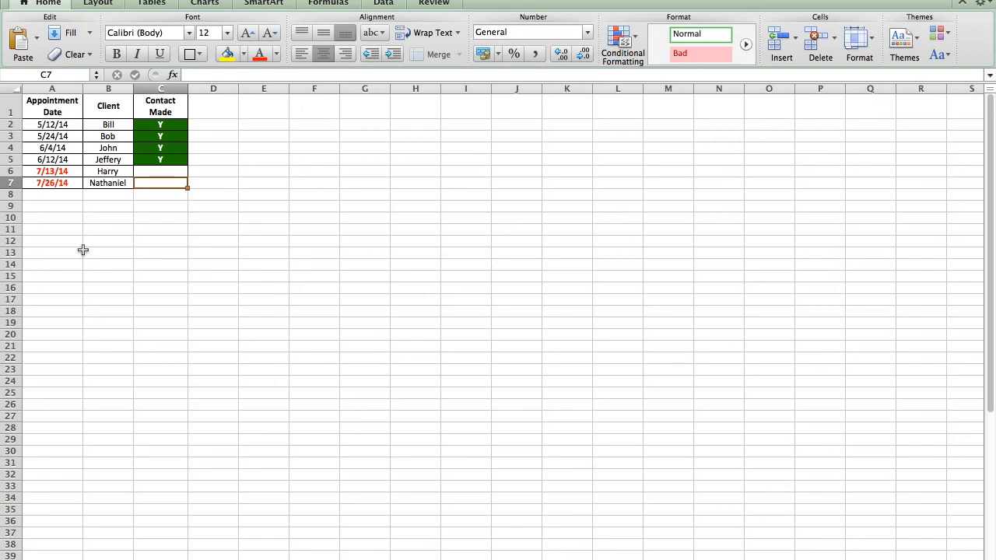
type("Y")
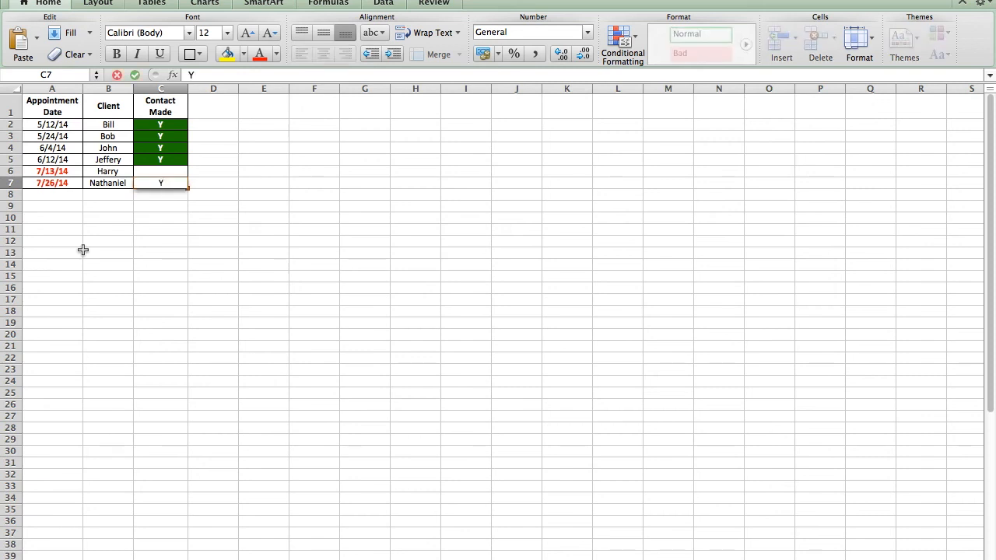
key("Return")
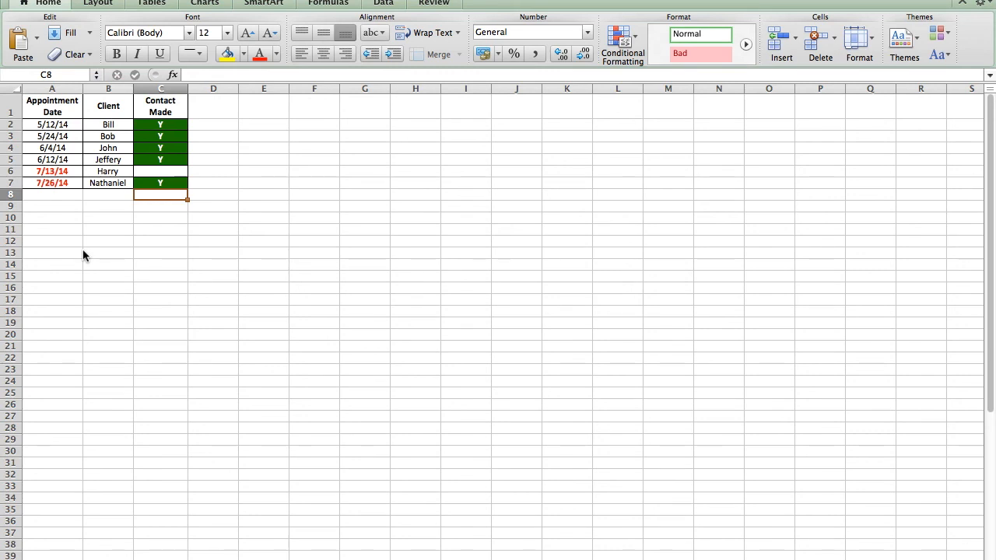
Step: Replace the entry in C7 with A to test the rule with a non-matching value
left_click(160, 185)
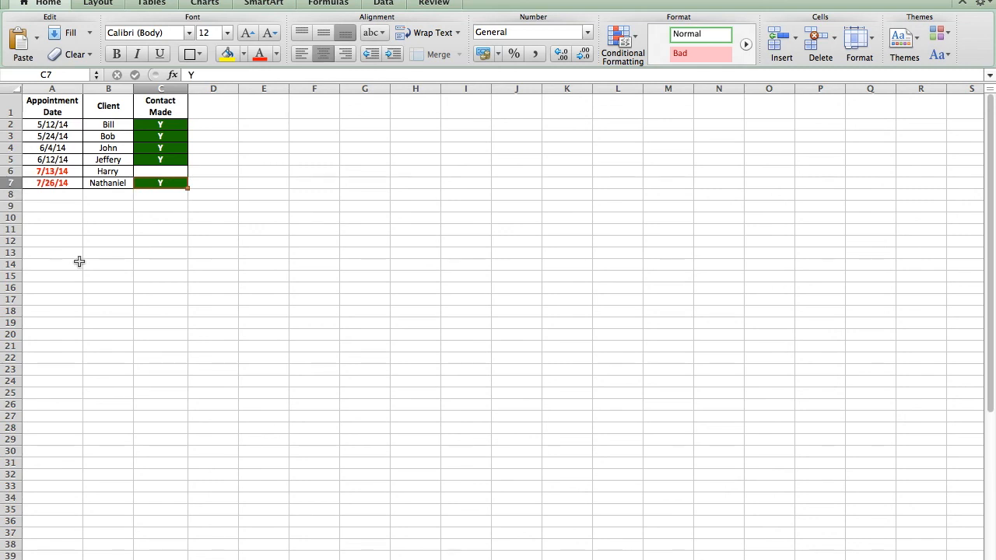
type("A")
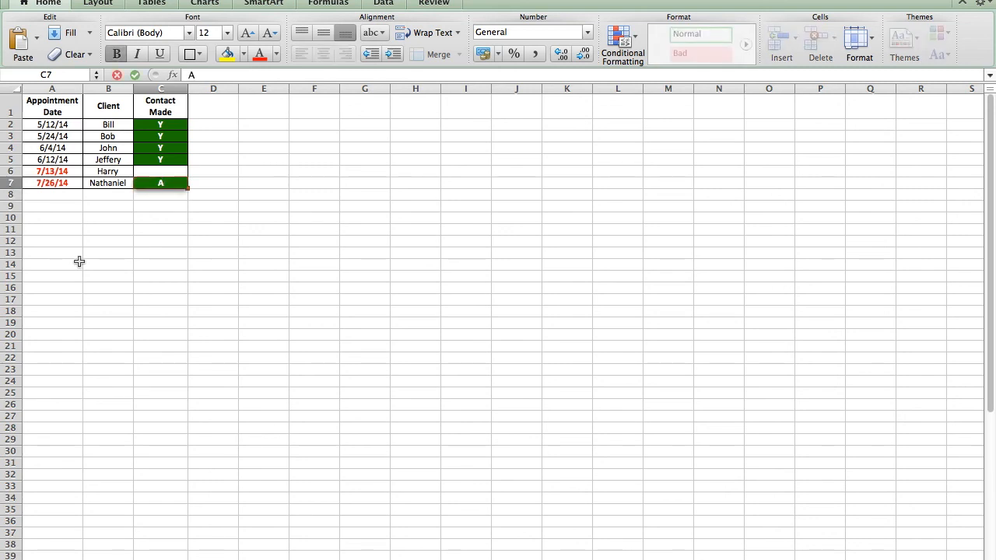
key("Return")
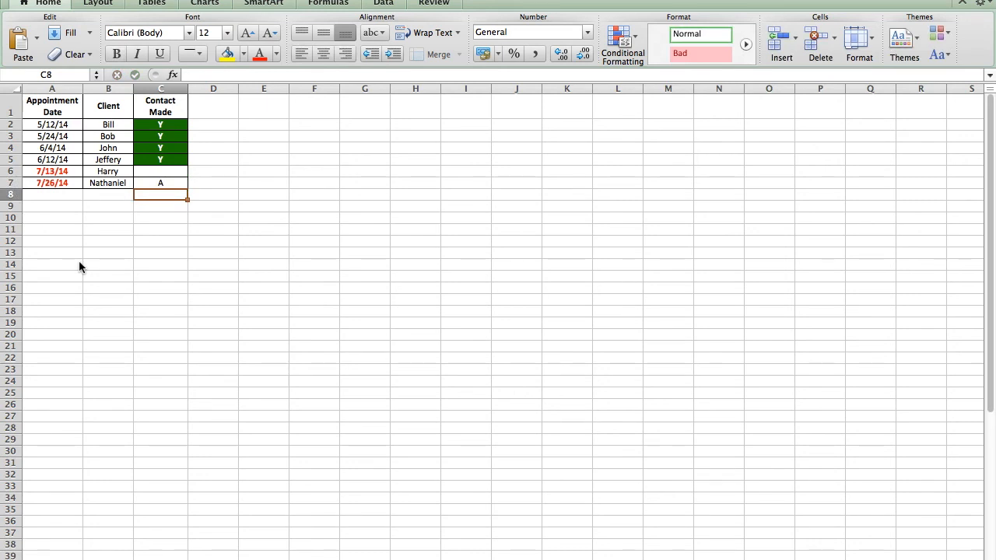
Step: Change the entry in C7 back to Y to test the green formatting again
left_click(163, 184)
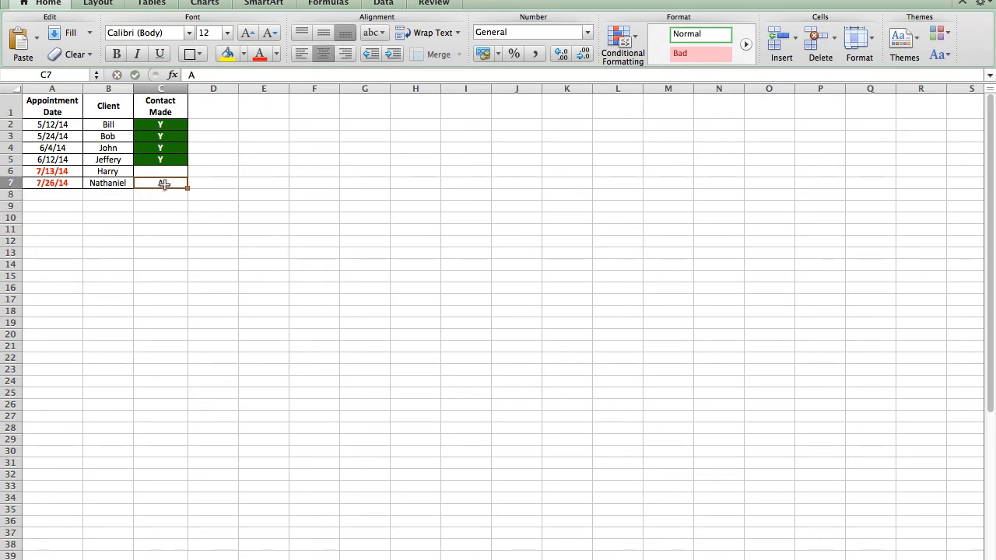
key("BackSpace")
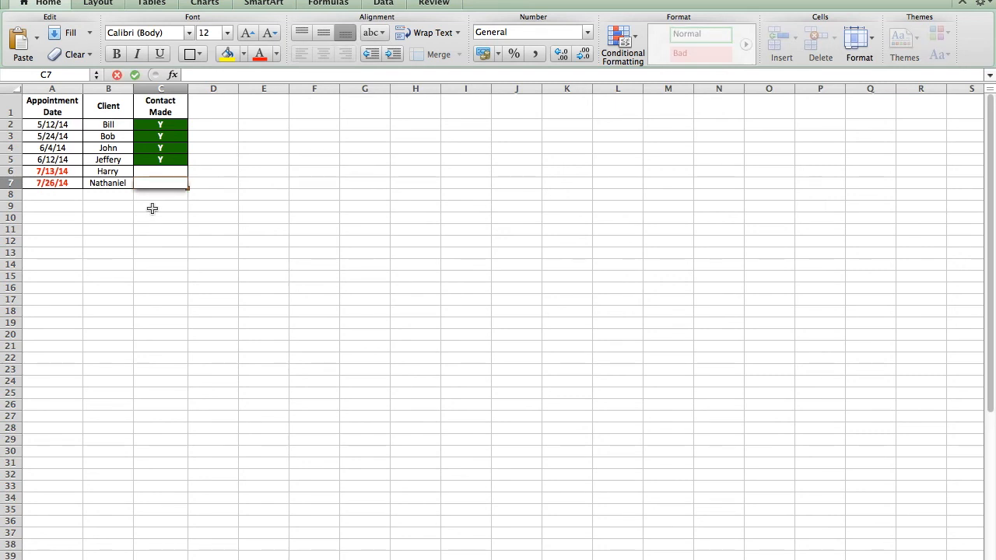
type("Y")
key("Return")
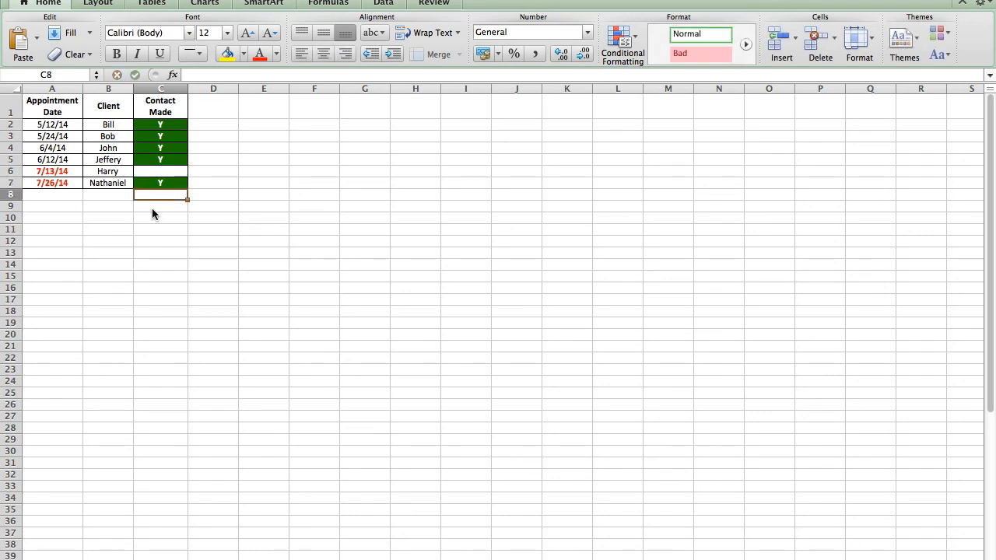
Step: Clear the test entry from C7 and leave the cell empty
left_click(162, 182)
key("BackSpace")
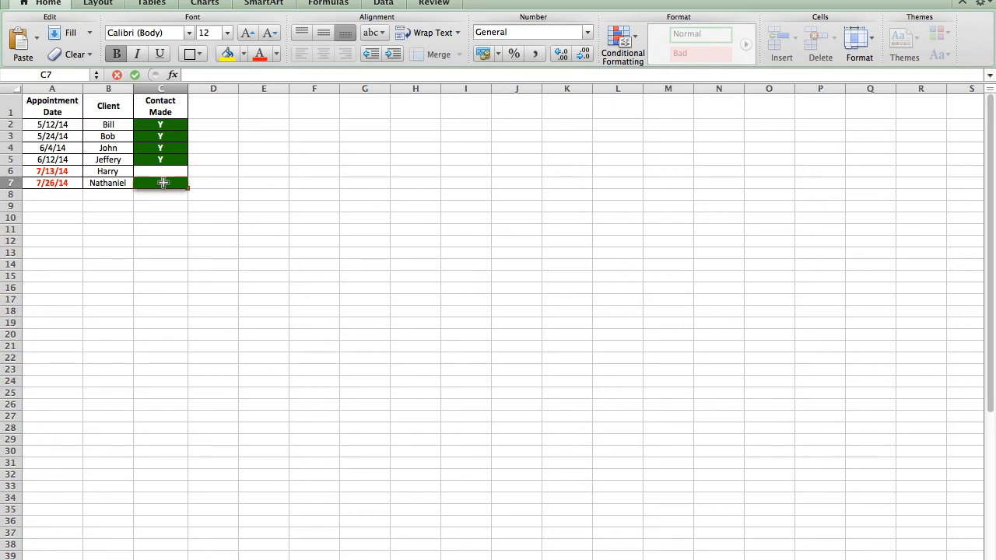
left_click(103, 227)
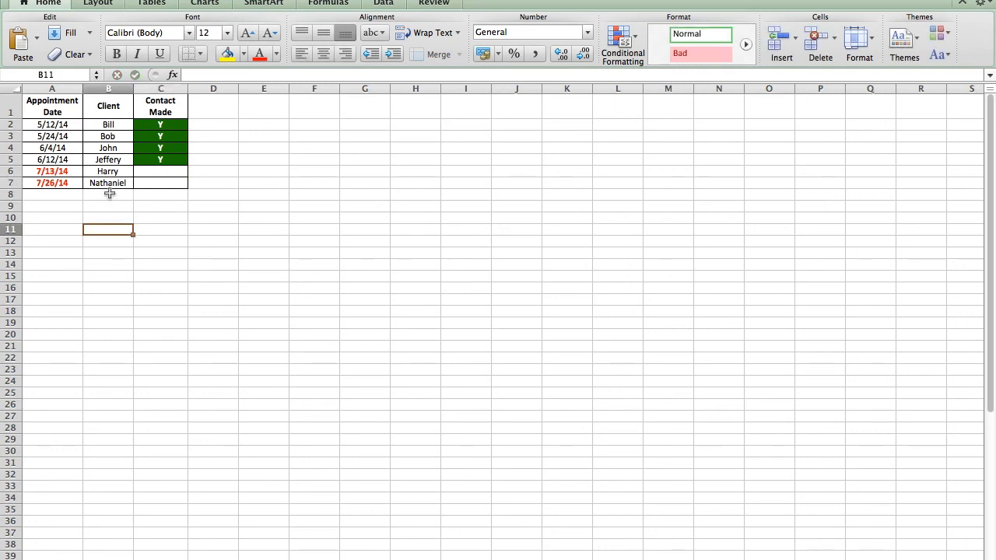
left_click(109, 194)
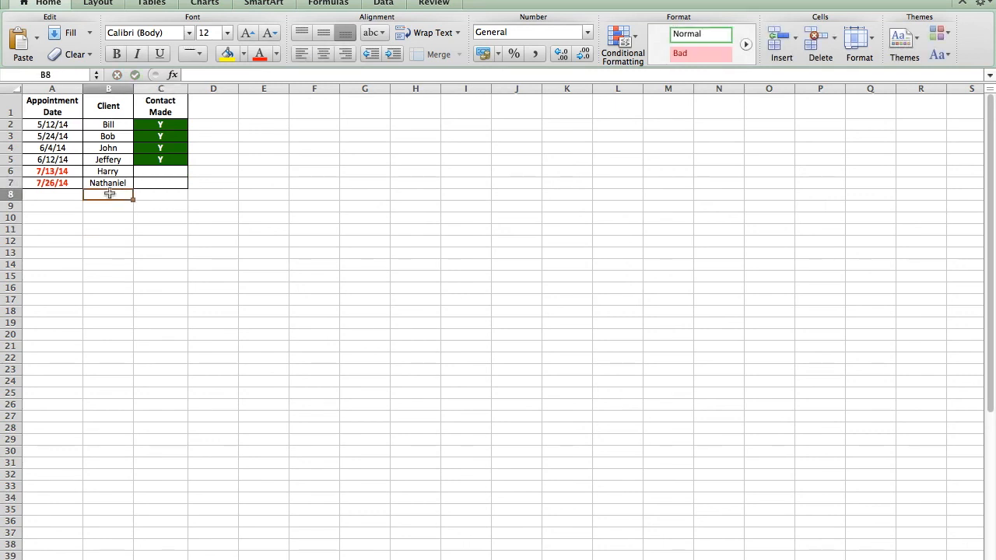